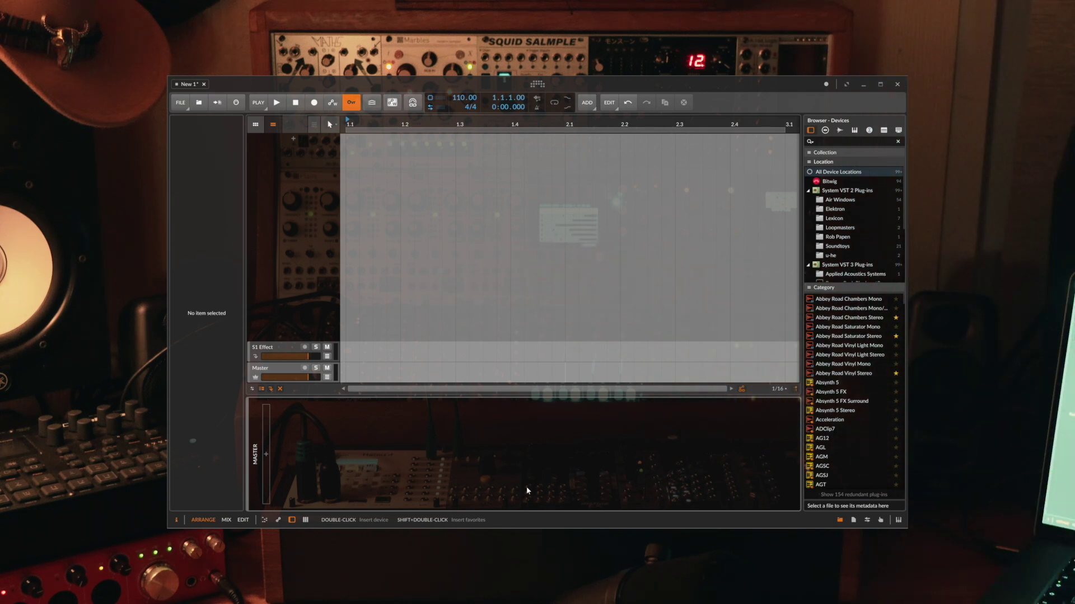
# Create an instrument track and insert an HW CV Instrument device, found by searching 'HW'.
pyautogui.click(293, 141)
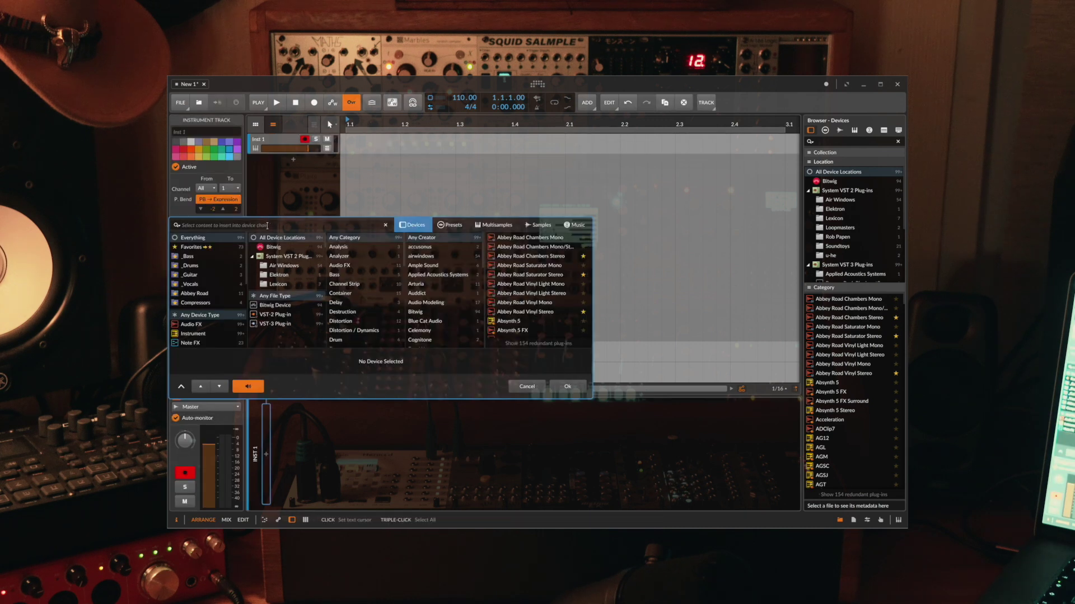
pyautogui.write('HW')
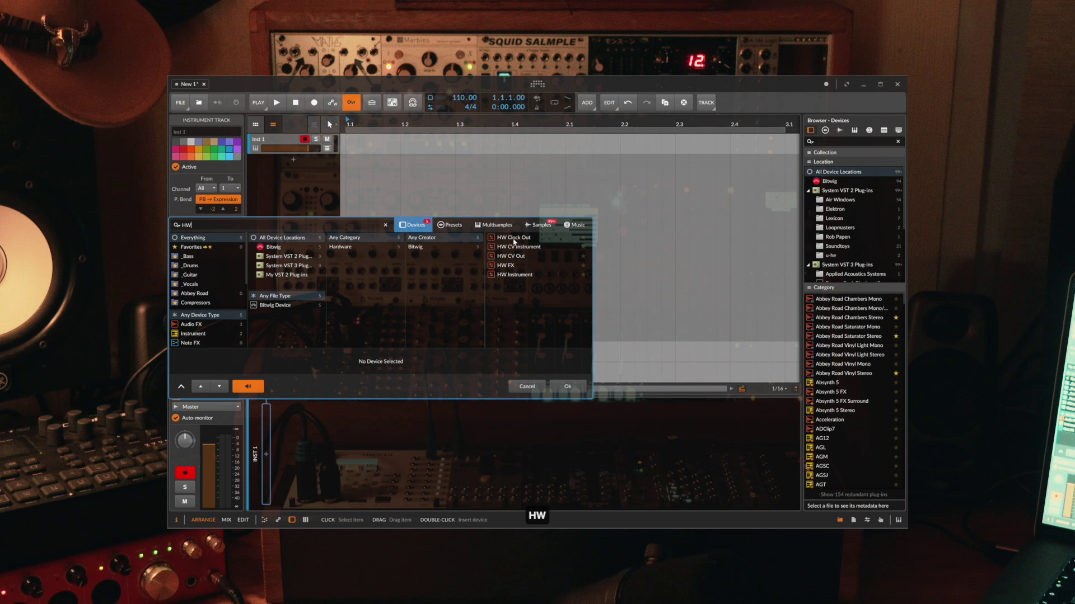
pyautogui.doubleClick(513, 246)
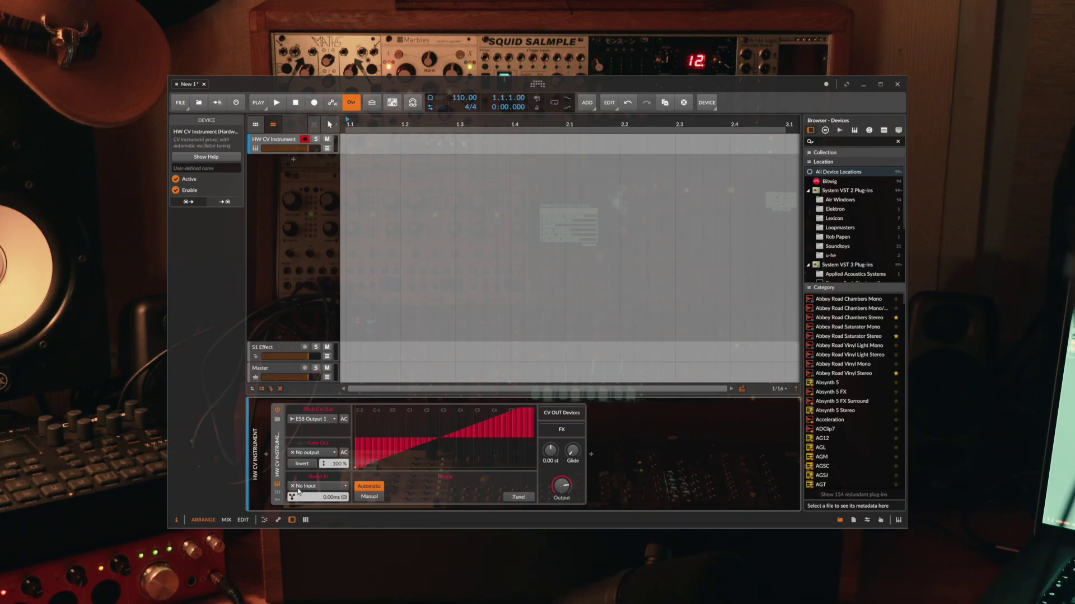
# Take the HW CV Instrument's audio from ES8 Input 1 and play test notes through it.
pyautogui.click(316, 486)
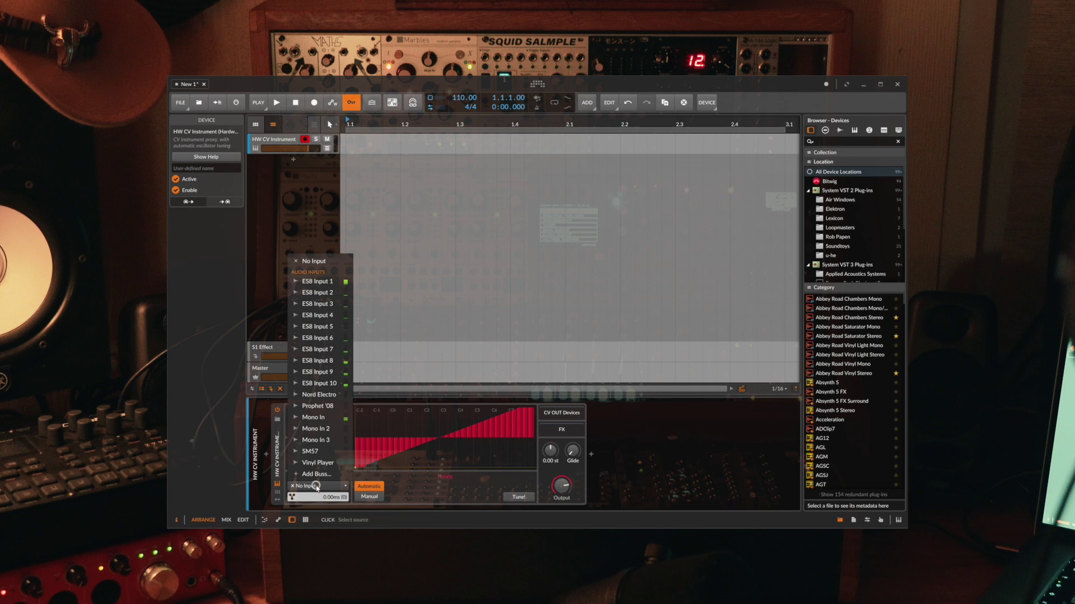
pyautogui.click(327, 281)
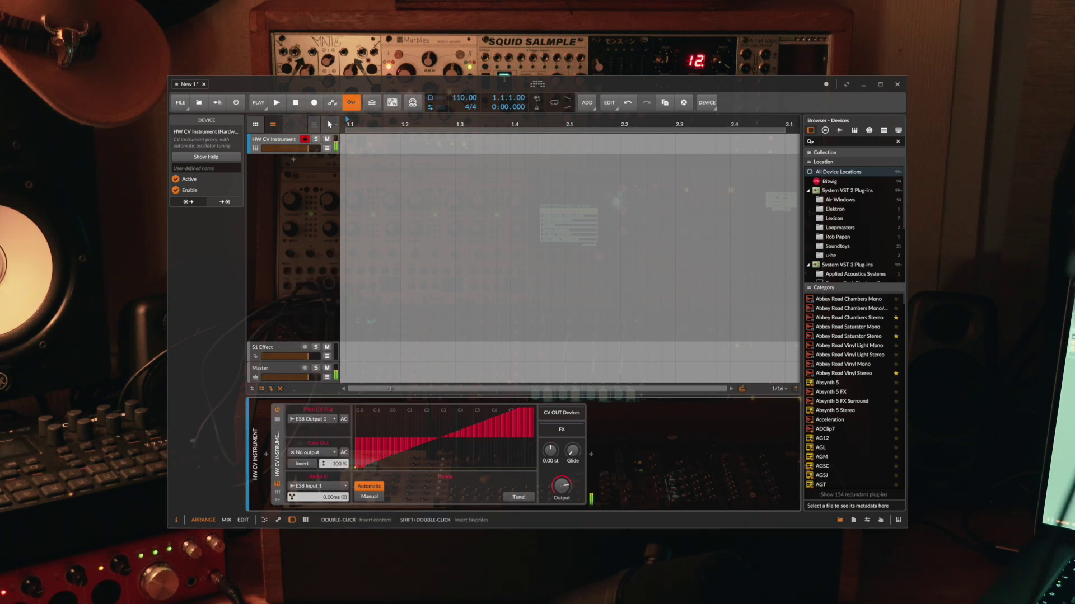
pyautogui.press('h')
pyautogui.press('f')
pyautogui.press('d')
pyautogui.press('s')
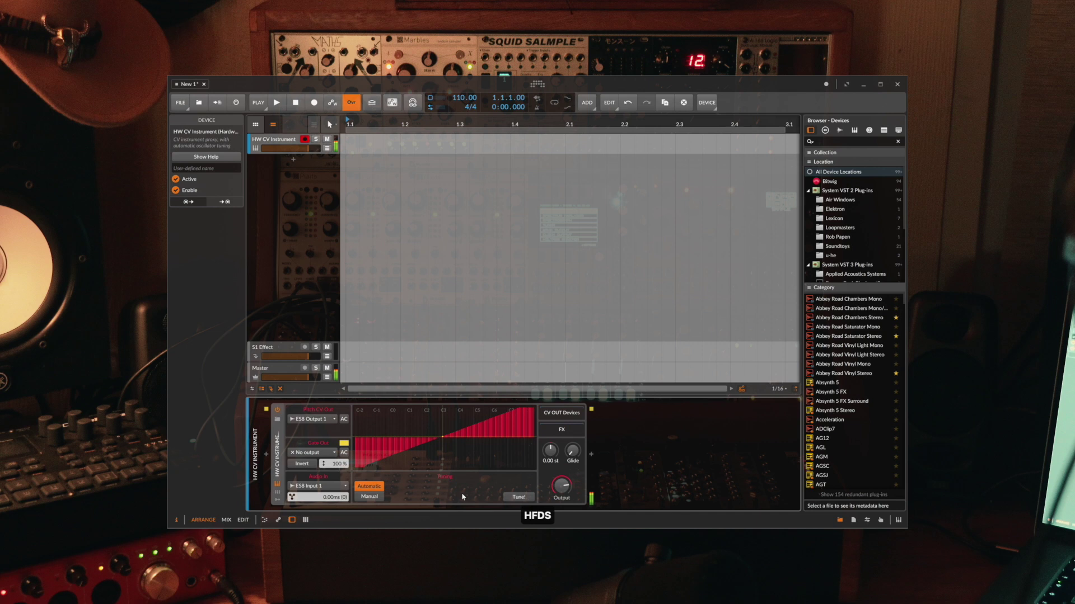
pyautogui.press('j')
pyautogui.press('d')
pyautogui.press('a')
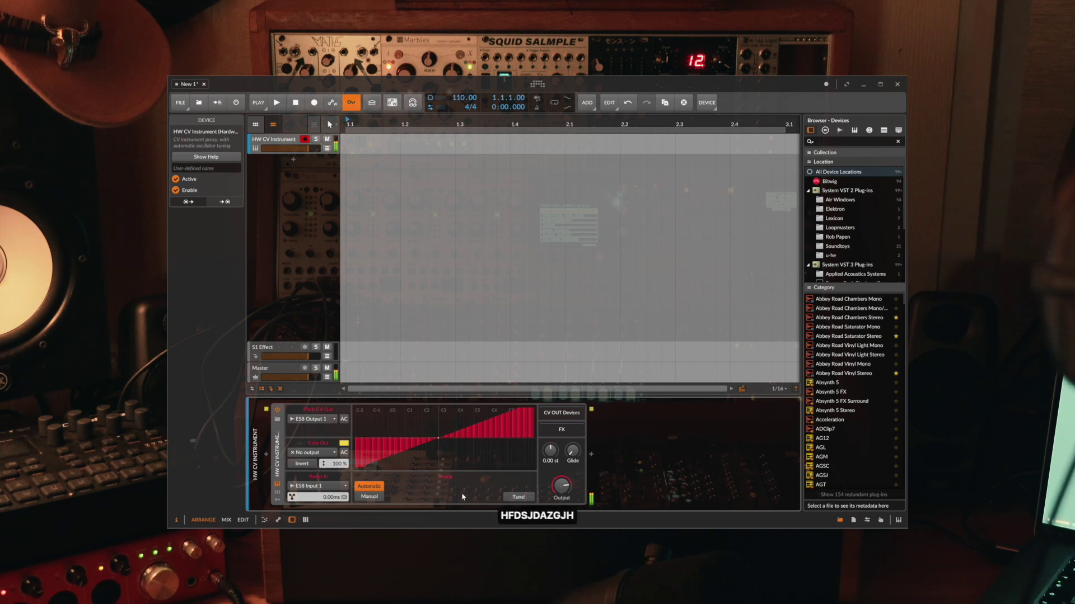
pyautogui.press('g')
pyautogui.press('d')
pyautogui.press('s')
pyautogui.press('h')
pyautogui.press('g')
pyautogui.press('f')
pyautogui.press('j')
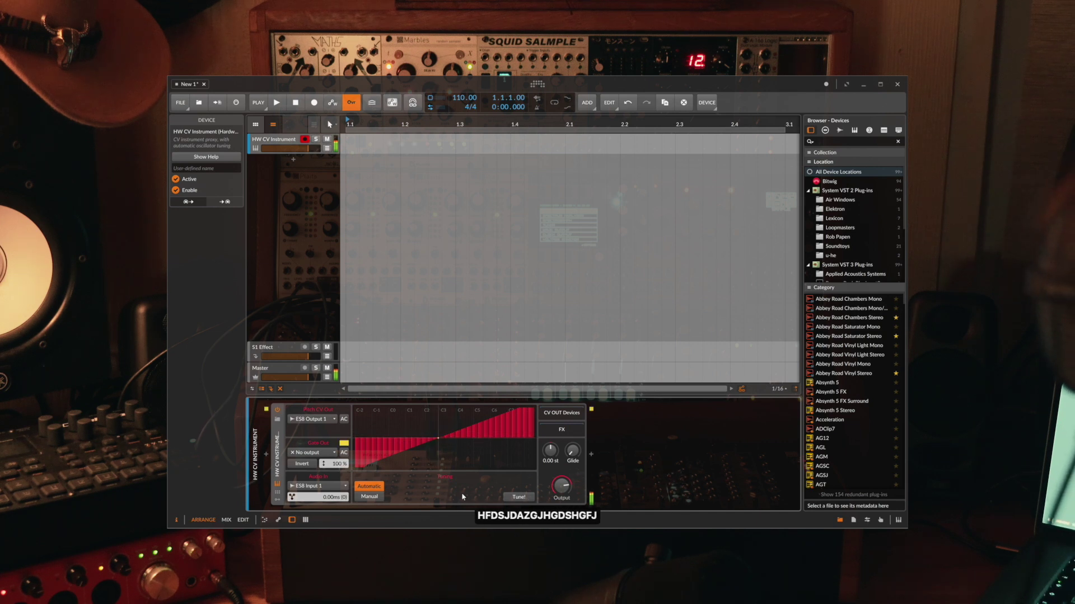
pyautogui.press('j')
pyautogui.press('h')
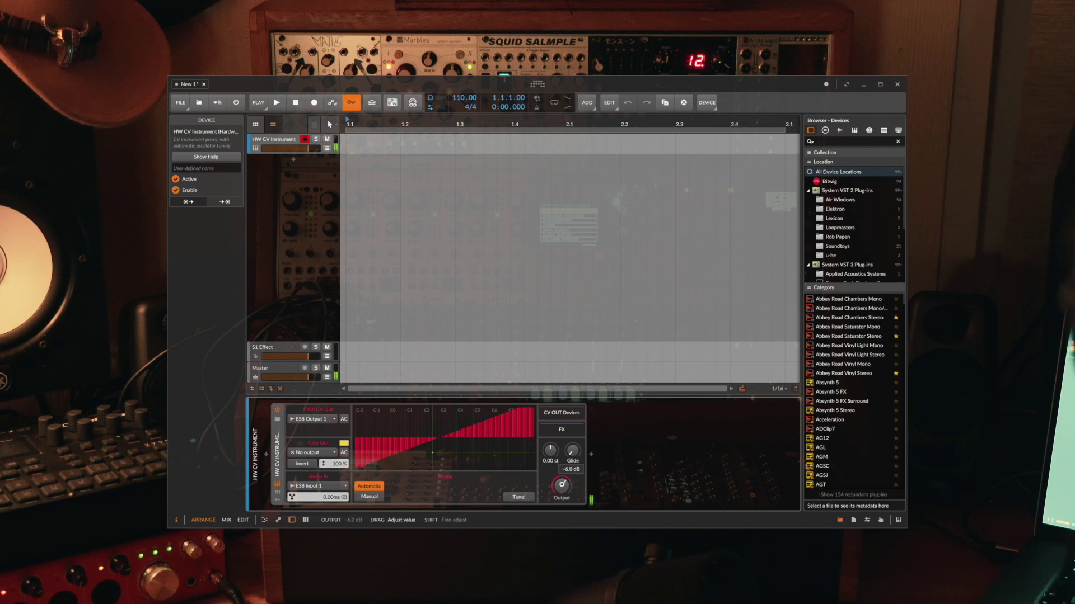
# Lower the output to -9.2 dB, play notes to compare, then turn the output fully down.
pyautogui.moveTo(563, 487); pyautogui.dragTo(563, 495)
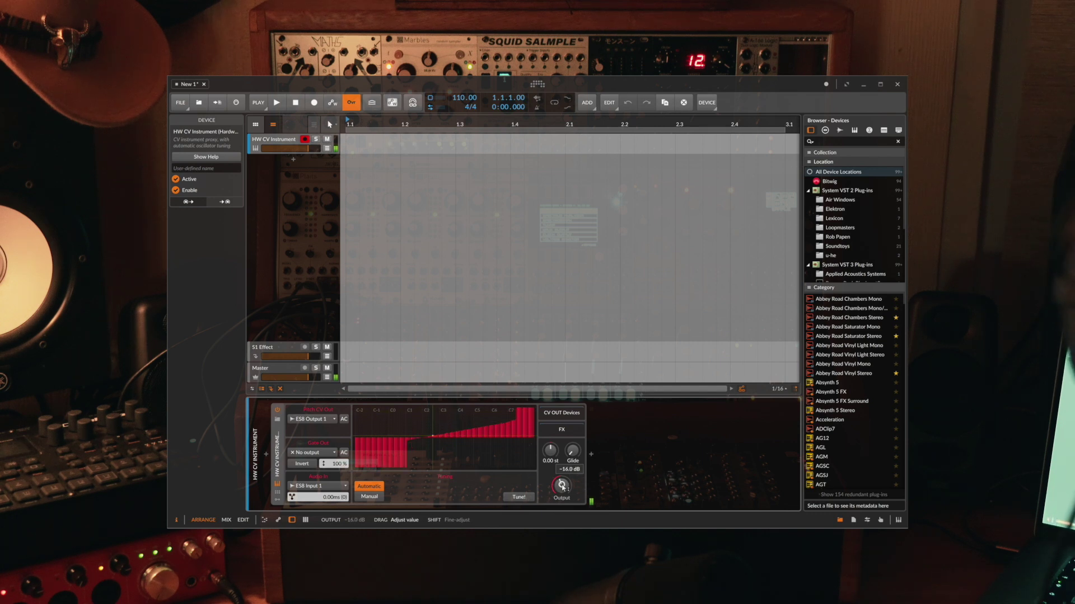
pyautogui.press('h')
pyautogui.press('g')
pyautogui.press('f')
pyautogui.press('s')
pyautogui.press('k')
pyautogui.press('j')
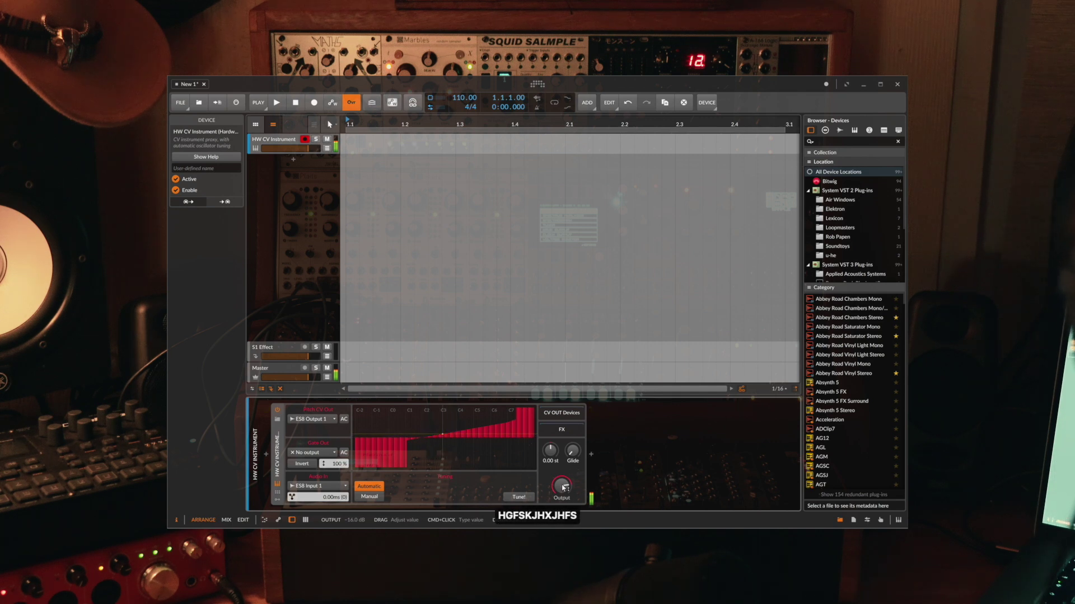
pyautogui.press('x')
pyautogui.press('j')
pyautogui.press('h')
pyautogui.press('f')
pyautogui.press('s')
pyautogui.moveTo(558, 487); pyautogui.dragTo(558, 554)
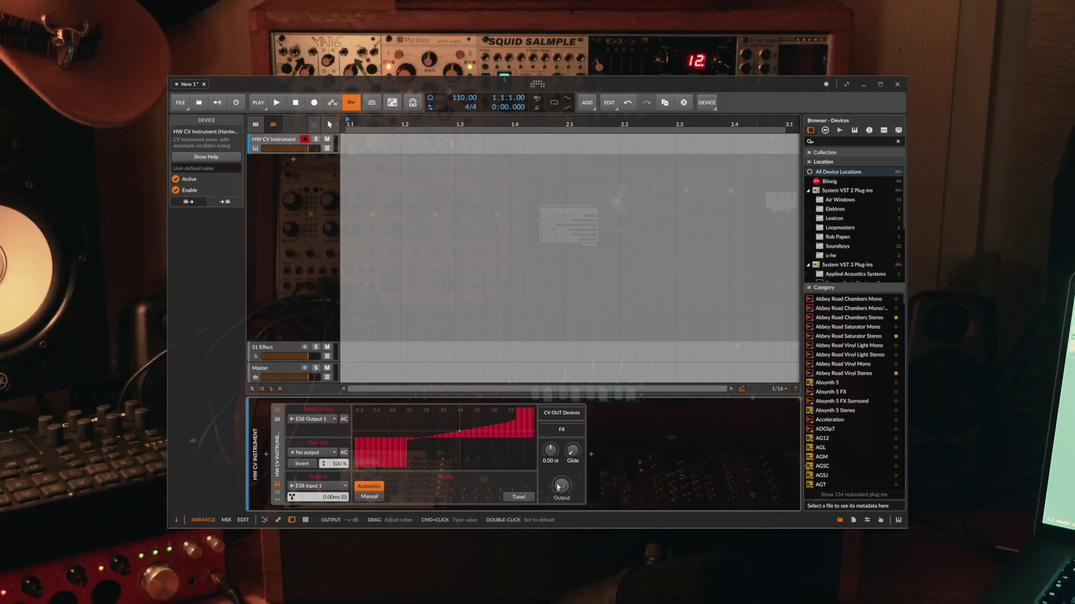
# Send the HW CV Instrument's gate to ES8 Output 2 and play notes to test it.
pyautogui.click(311, 453)
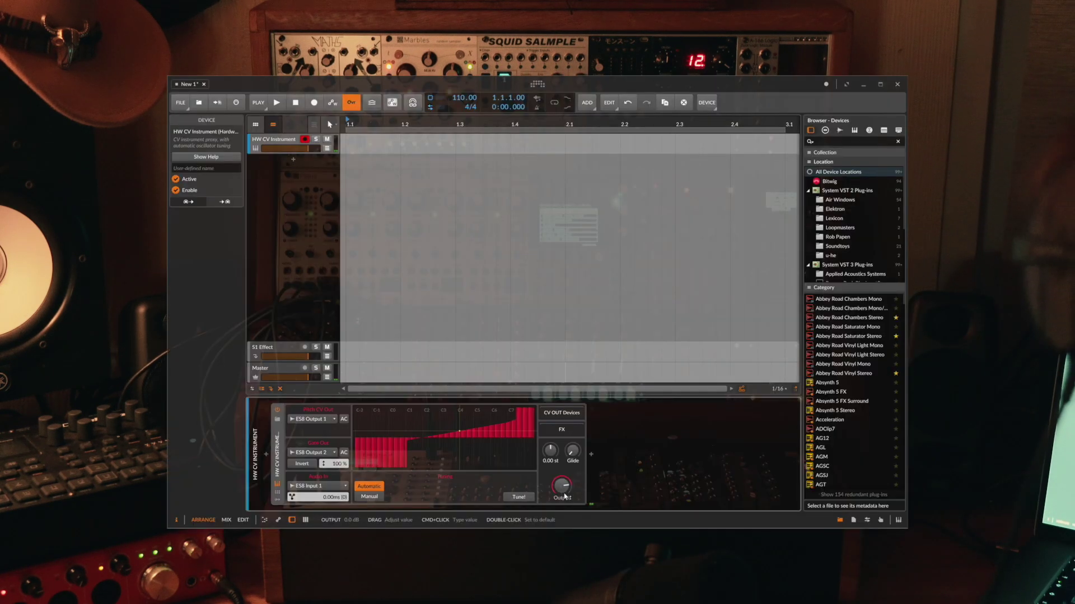
pyautogui.press('g')
pyautogui.press('g')
pyautogui.press('g')
pyautogui.press('g')
pyautogui.press('g')
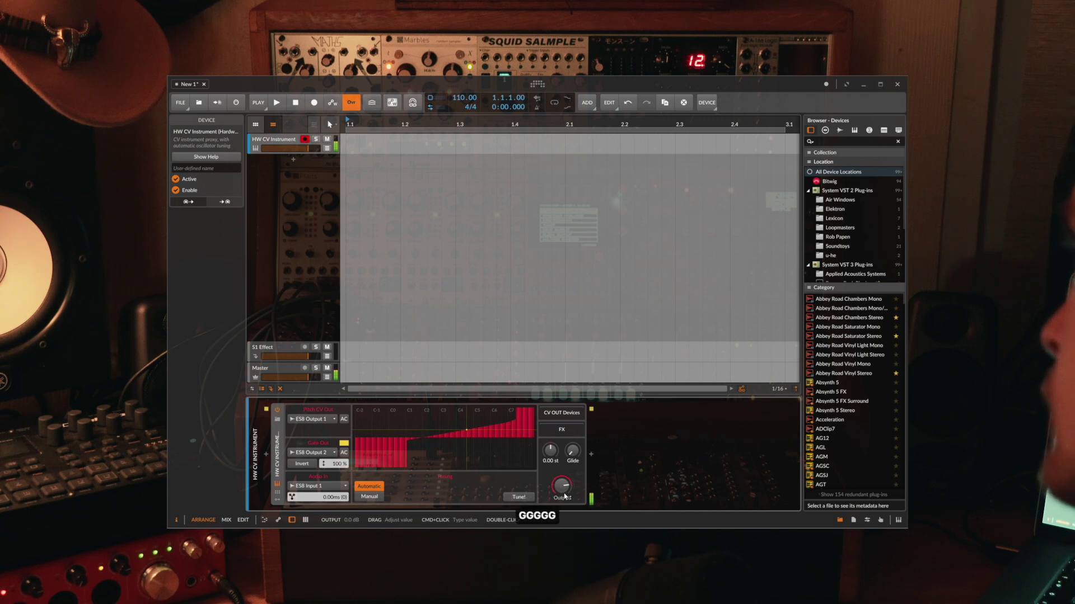
pyautogui.press('j')
pyautogui.press('h')
pyautogui.press('g')
pyautogui.press('d')
pyautogui.press('f')
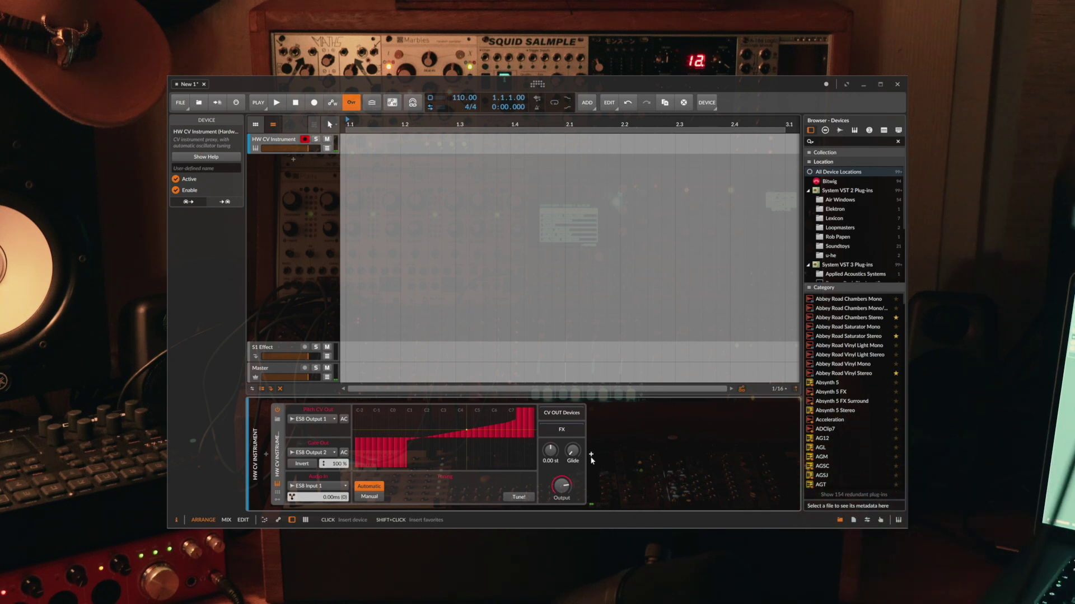
# Add another HW CV Instrument after the first one and fold away the first device's panel.
pyautogui.click(590, 455)
pyautogui.write('H')
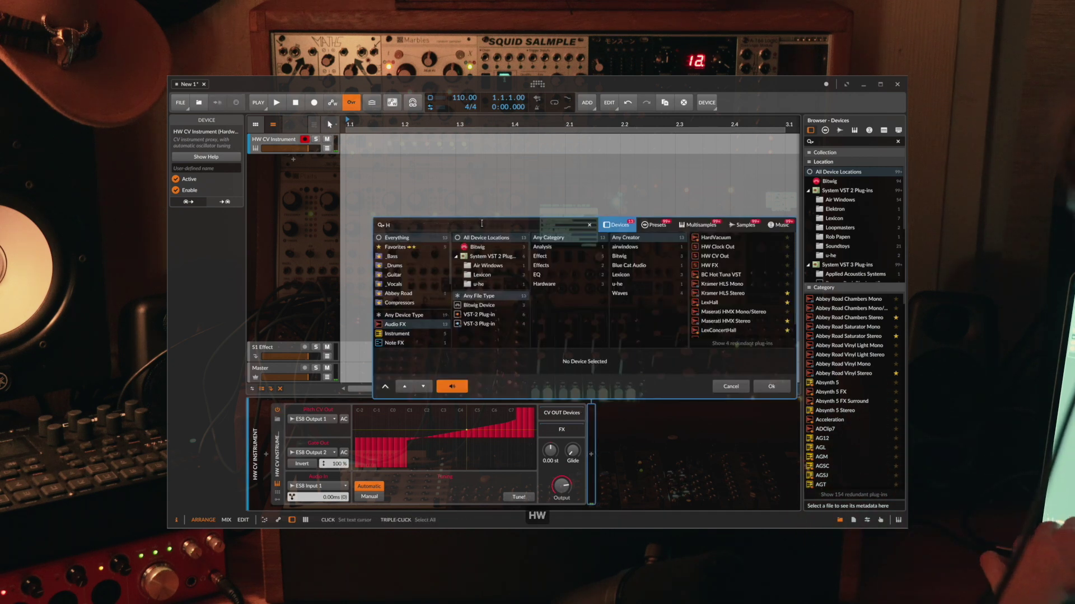
pyautogui.write('W')
pyautogui.click(413, 317)
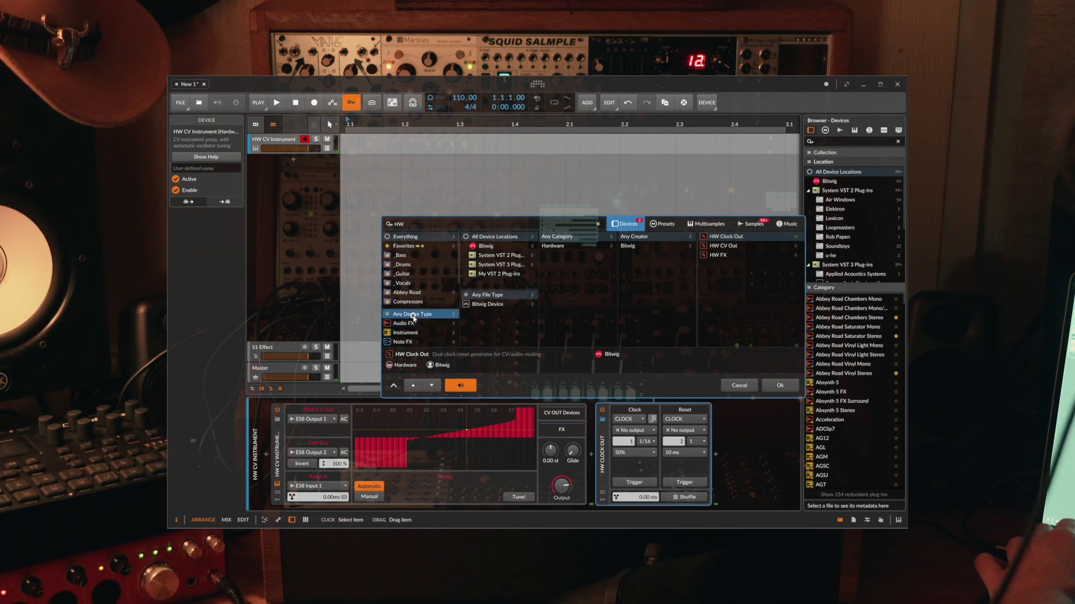
pyautogui.doubleClick(724, 244)
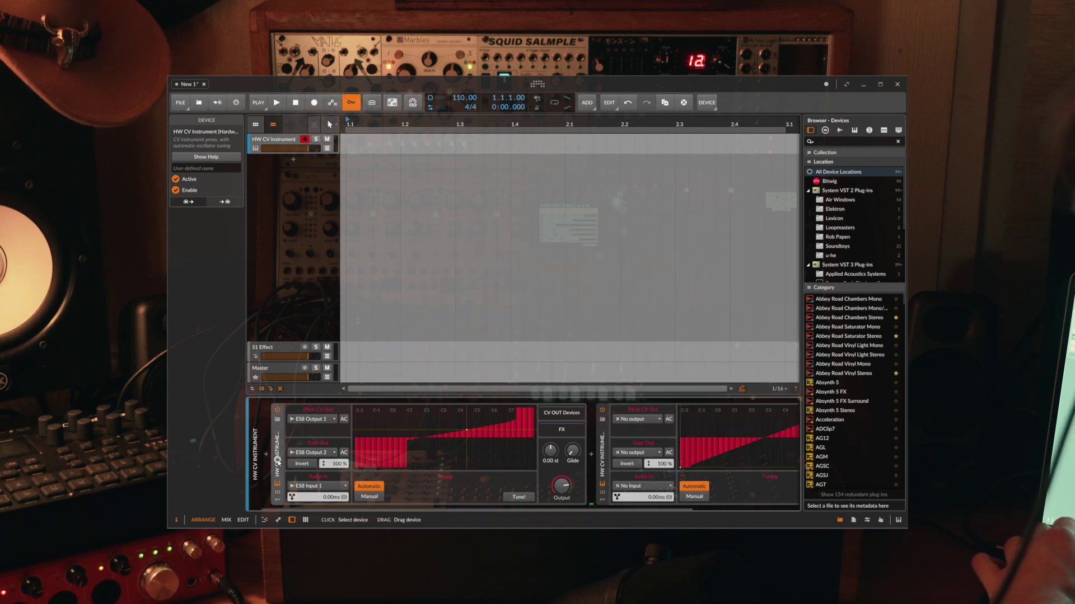
pyautogui.press('0')
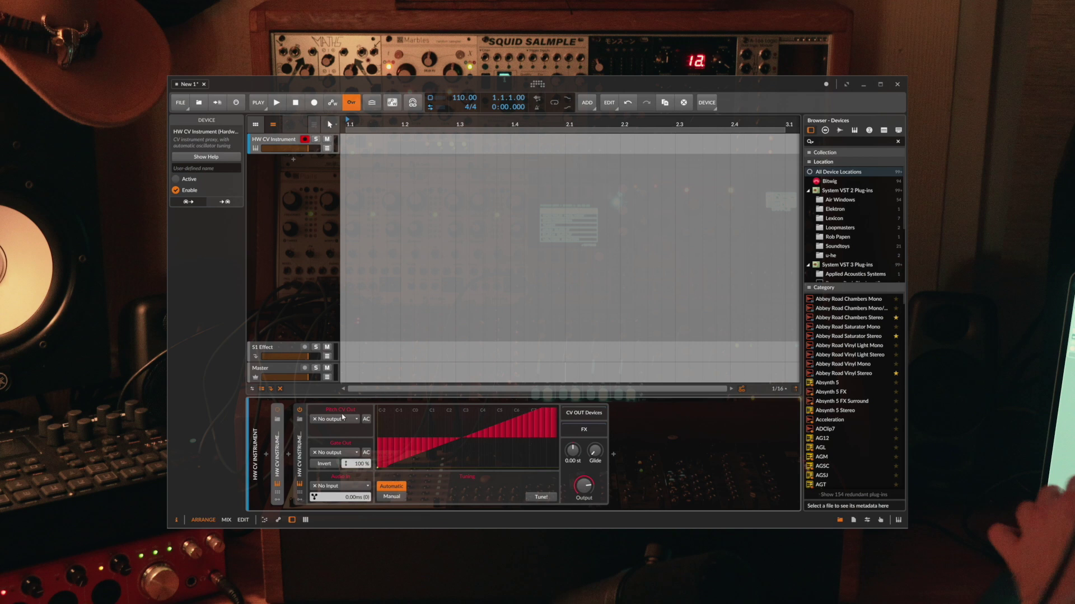
# Route the new device's pitch CV to ES8 Output 3, gate to Output 4, and audio from Input 2.
pyautogui.click(342, 419)
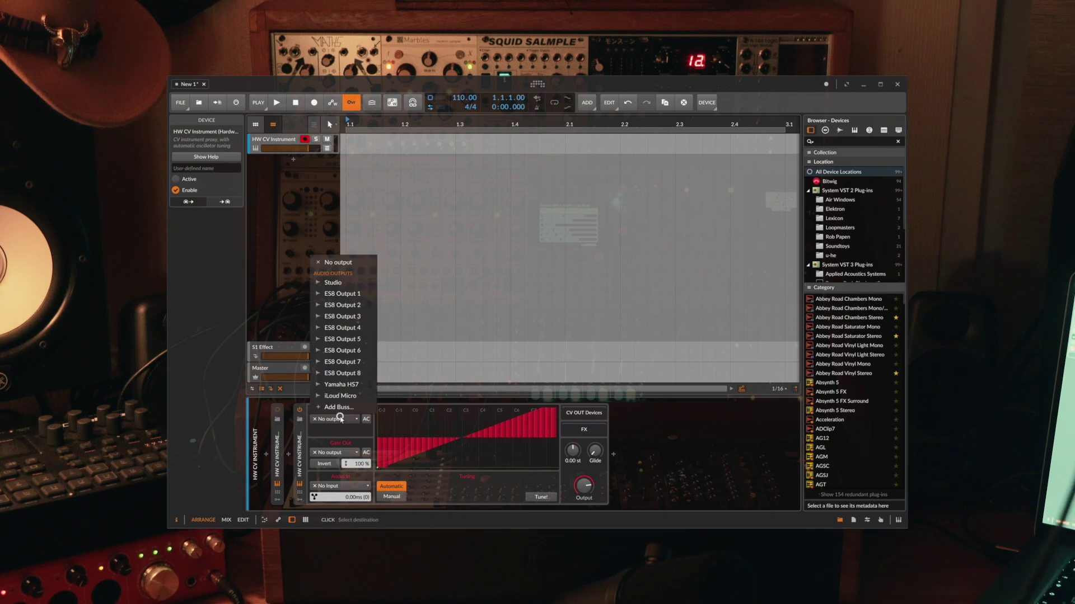
pyautogui.click(359, 316)
pyautogui.click(350, 452)
pyautogui.click(360, 361)
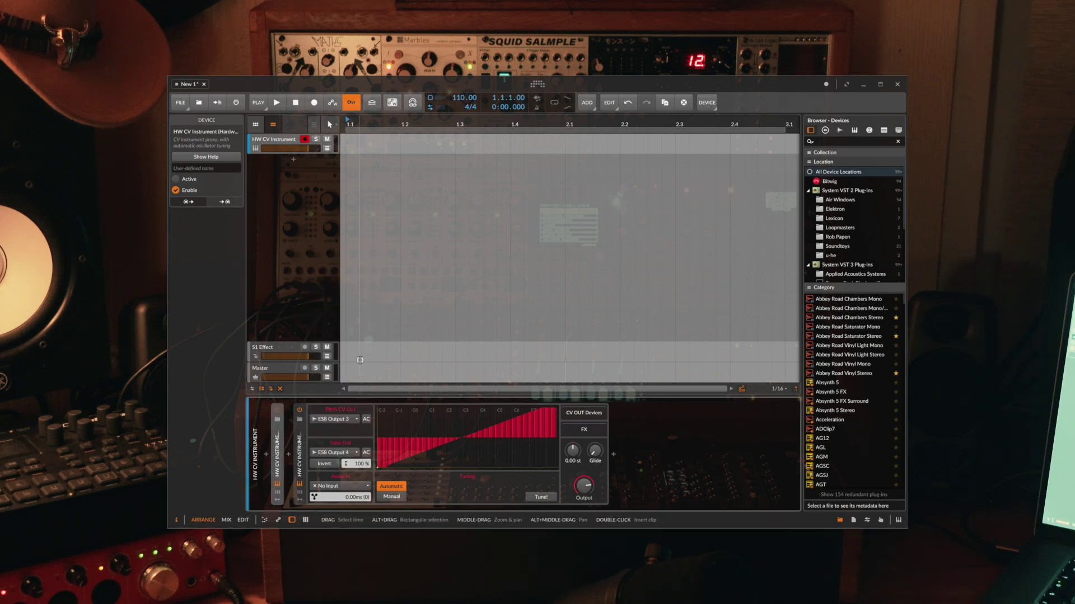
pyautogui.click(345, 487)
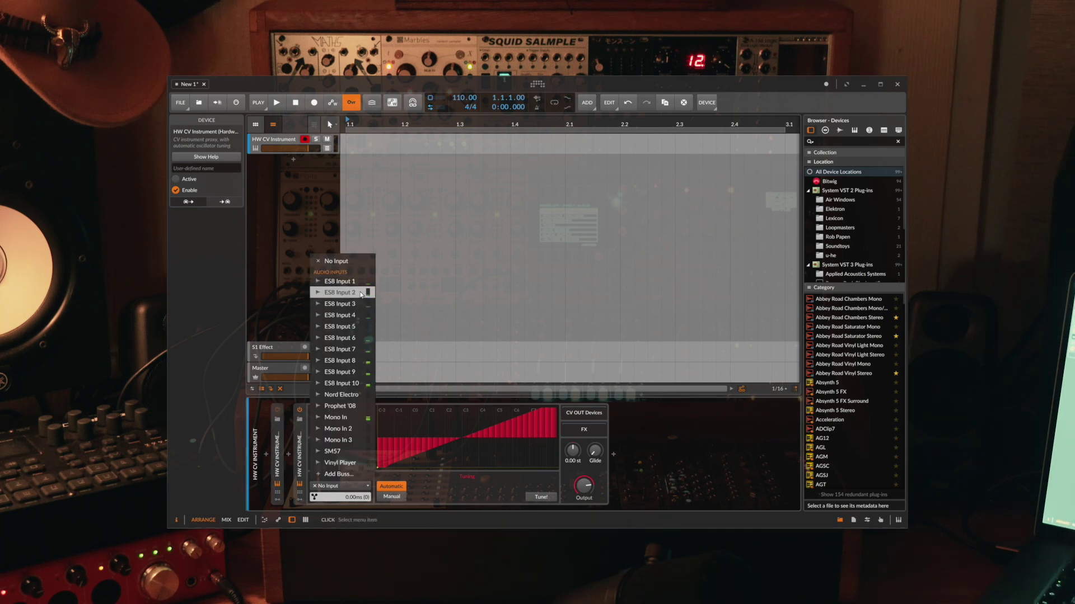
pyautogui.click(340, 292)
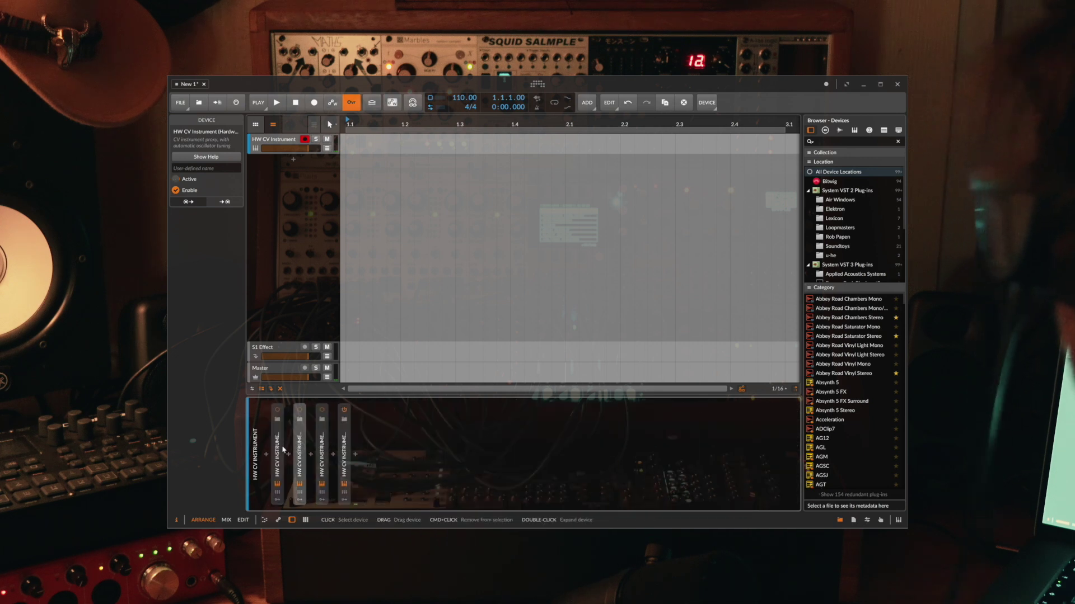
# Insert an Instrument Selector into the device chain, found by searching 'INS' across all device types.
pyautogui.click(266, 454)
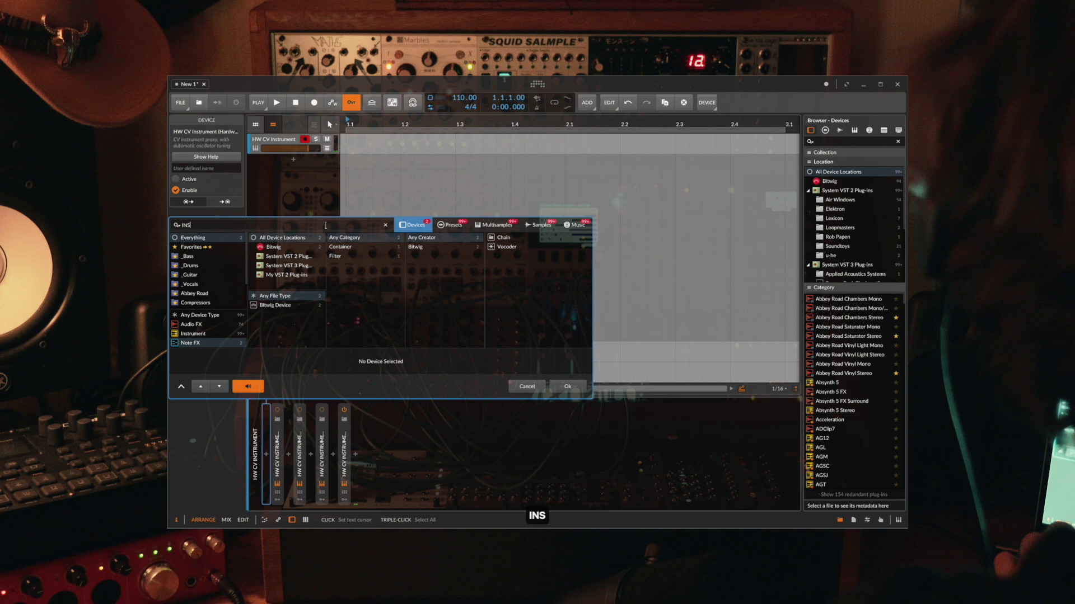
pyautogui.write('INS')
pyautogui.click(196, 315)
pyautogui.doubleClick(538, 249)
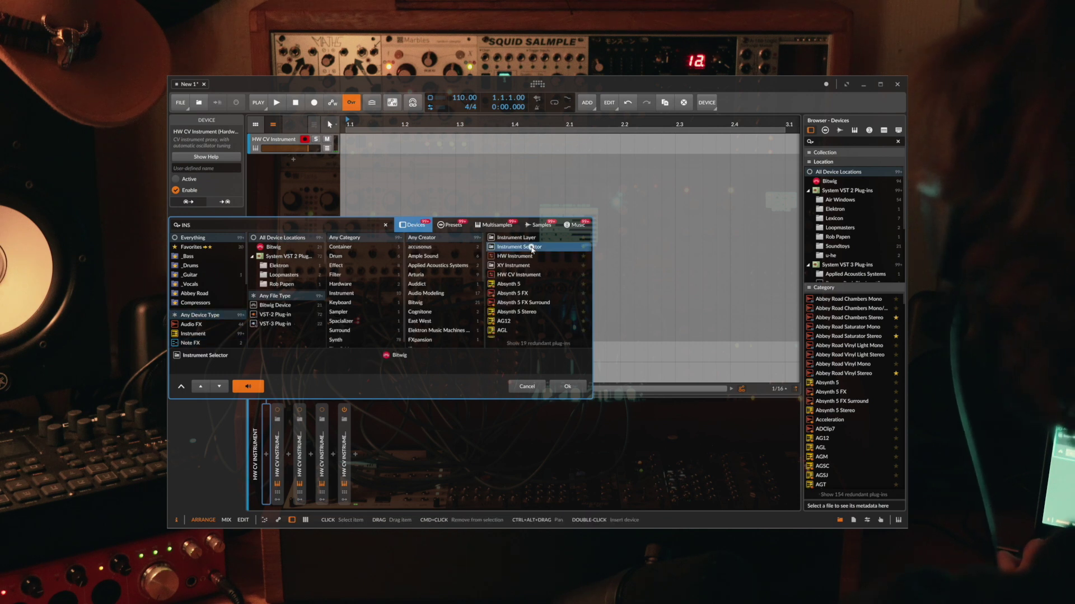
# Move the HW CV Instruments into the Instrument Selector as layers and play notes to test.
pyautogui.moveTo(408, 458); pyautogui.dragTo(324, 425)
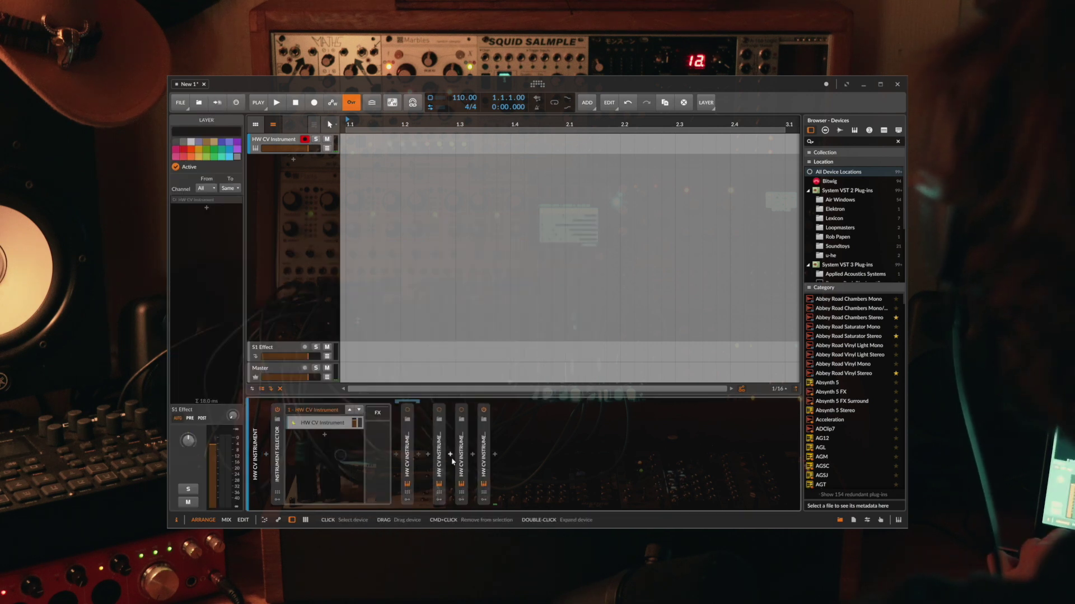
pyautogui.moveTo(451, 458); pyautogui.dragTo(324, 439)
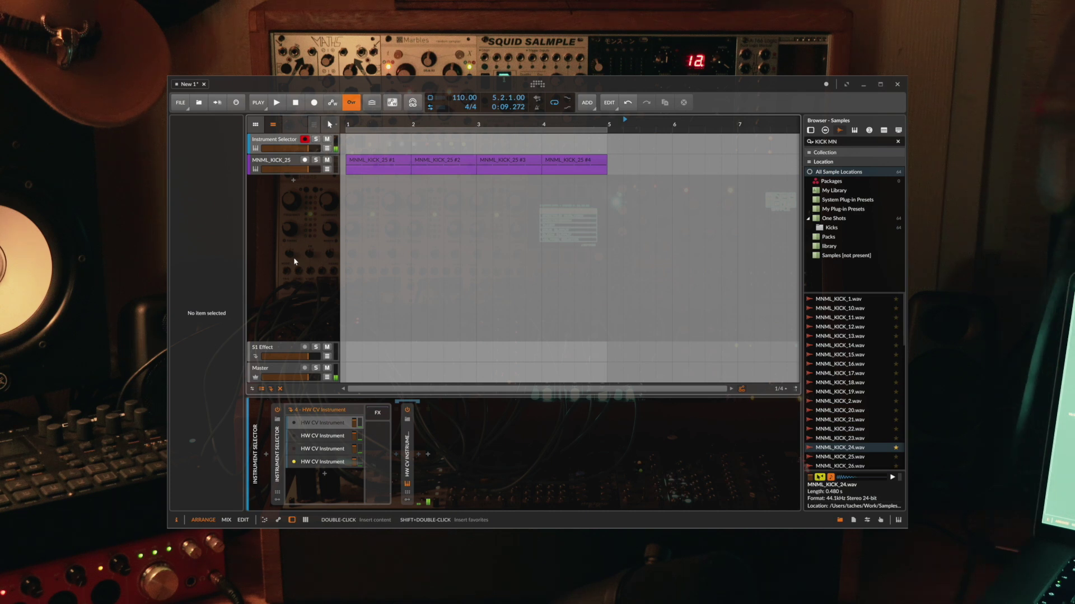
pyautogui.press('f')
pyautogui.press('h')
pyautogui.press('k')
pyautogui.press('h')
pyautogui.press('f')
pyautogui.press('f')
pyautogui.press('h')
pyautogui.press('j')
pyautogui.press('d')
pyautogui.press('d')
pyautogui.press('j')
pyautogui.press('g')
pyautogui.press('f')
pyautogui.press('h')
pyautogui.press('j')
pyautogui.press('g')
pyautogui.press('d')
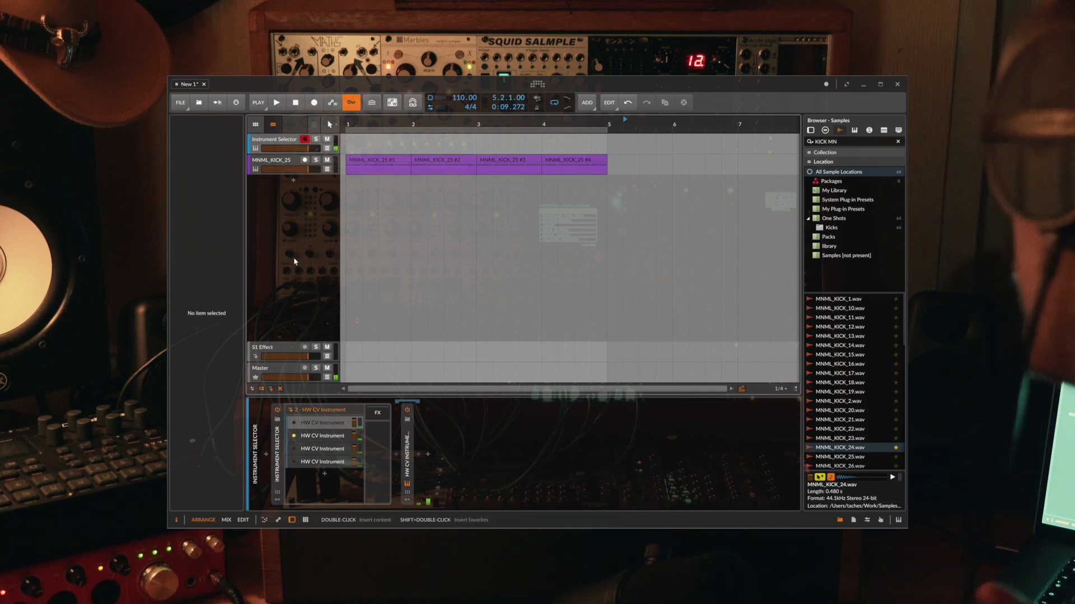
# Insert the EZkeys plug-in at the start of the device chain.
pyautogui.click(264, 458)
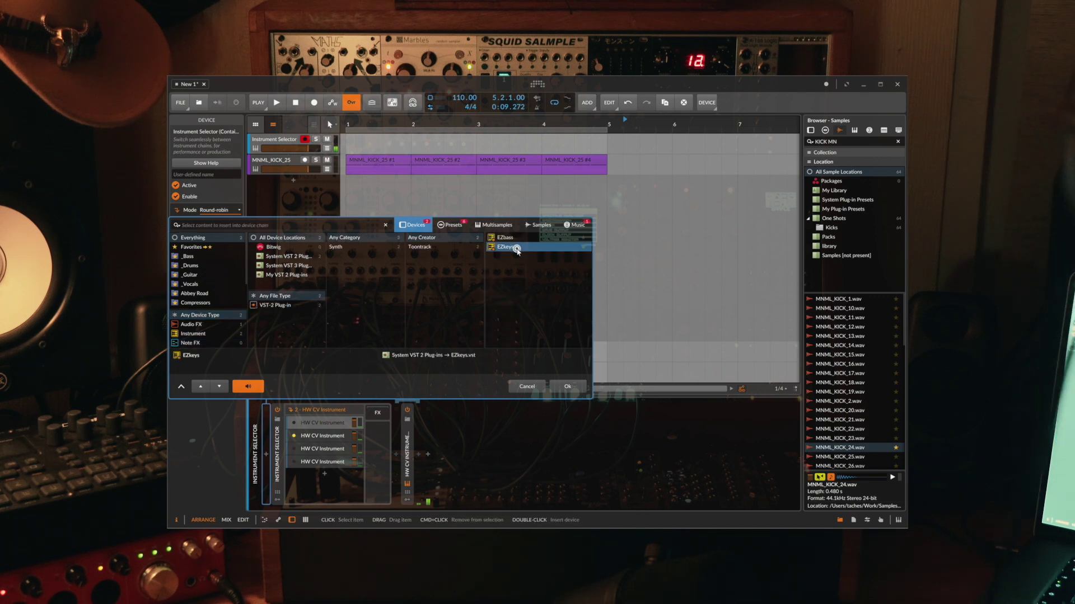
pyautogui.doubleClick(516, 249)
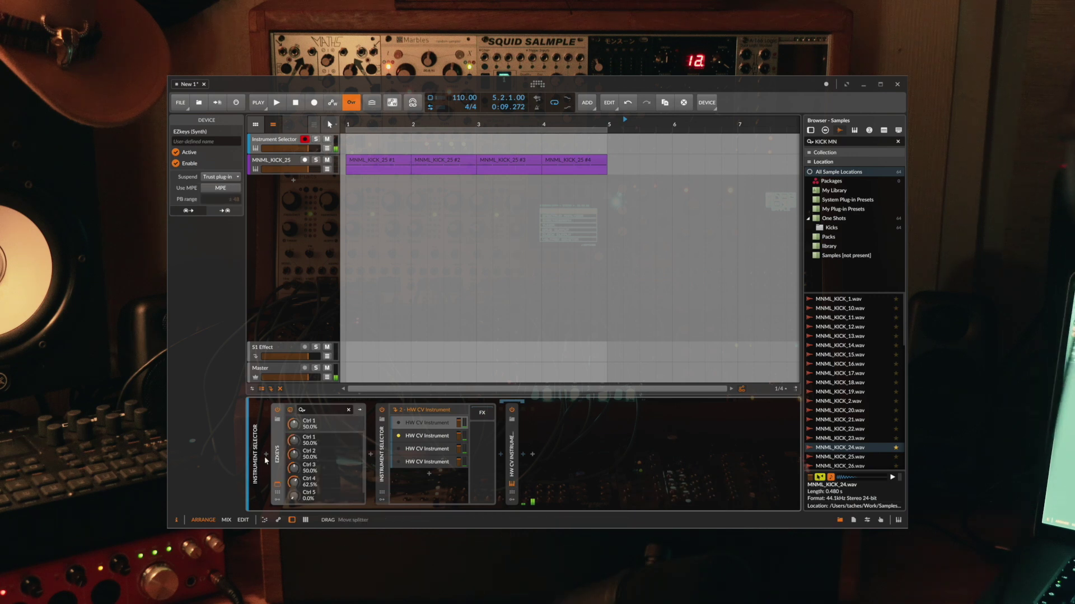
# Open the EZkeys plug-in window and its groove library browser.
pyautogui.click(277, 486)
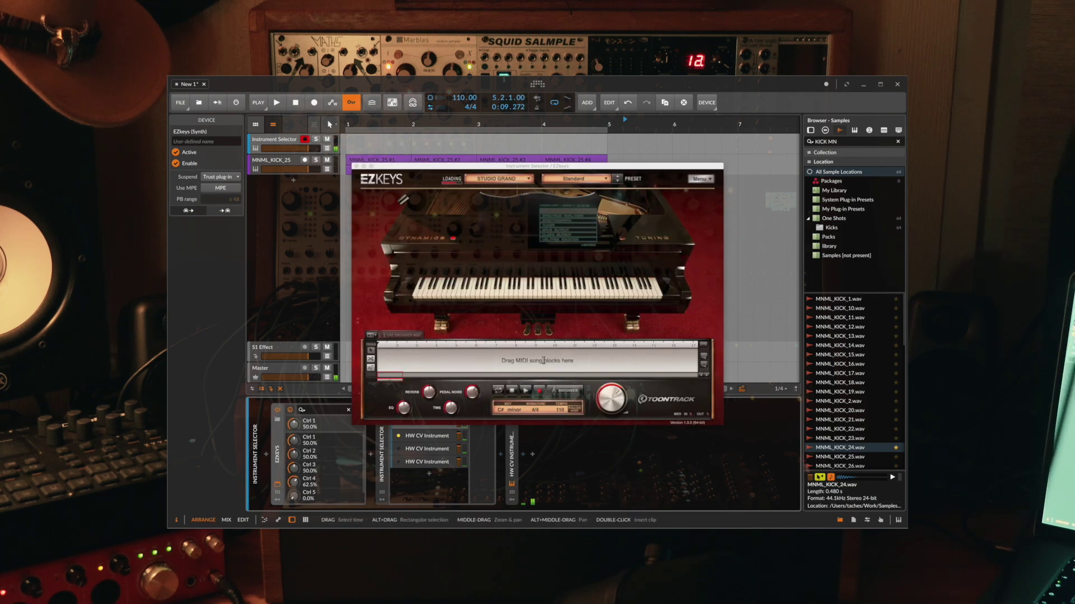
pyautogui.click(565, 391)
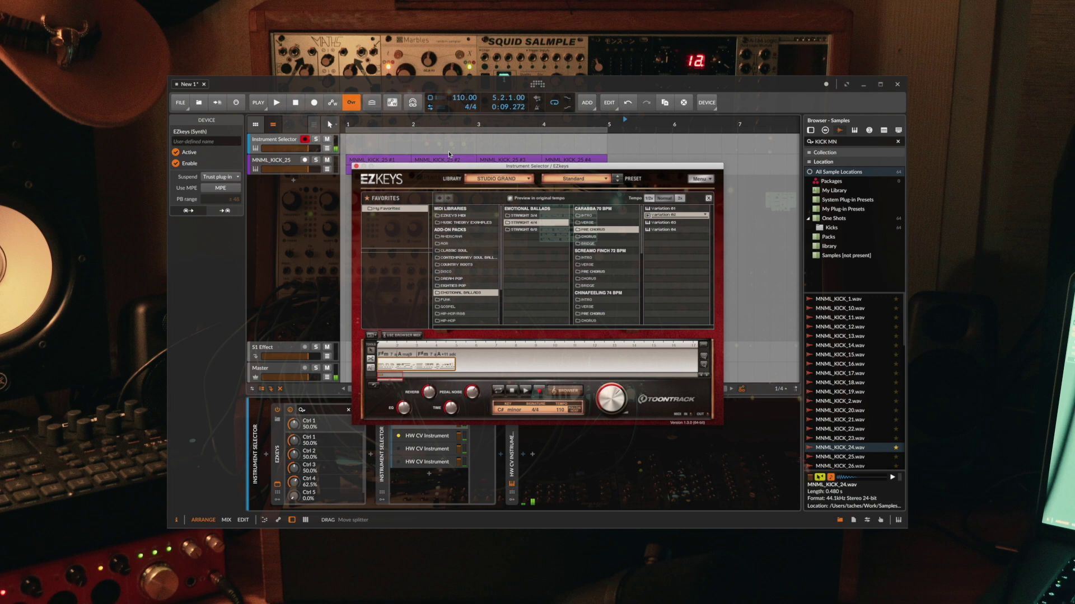
# Select the first MNML_KICK_25 clip.
pyautogui.click(354, 162)
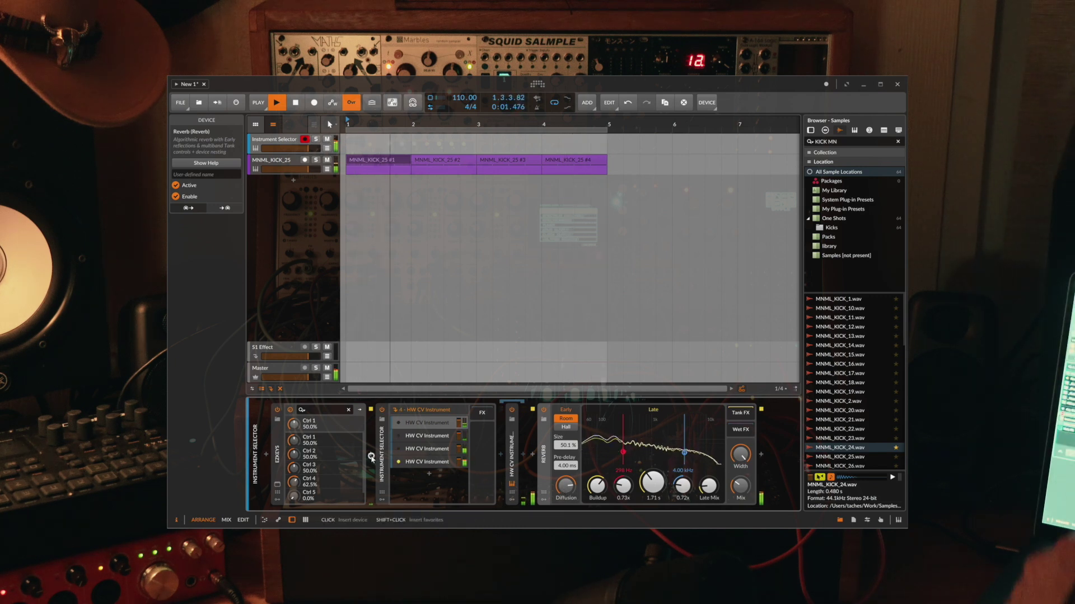
# Insert an FX Grid, move the Instrument Selector into its post-effects, and open the grid editor.
pyautogui.click(371, 456)
pyautogui.write('fx')
pyautogui.press('Down')
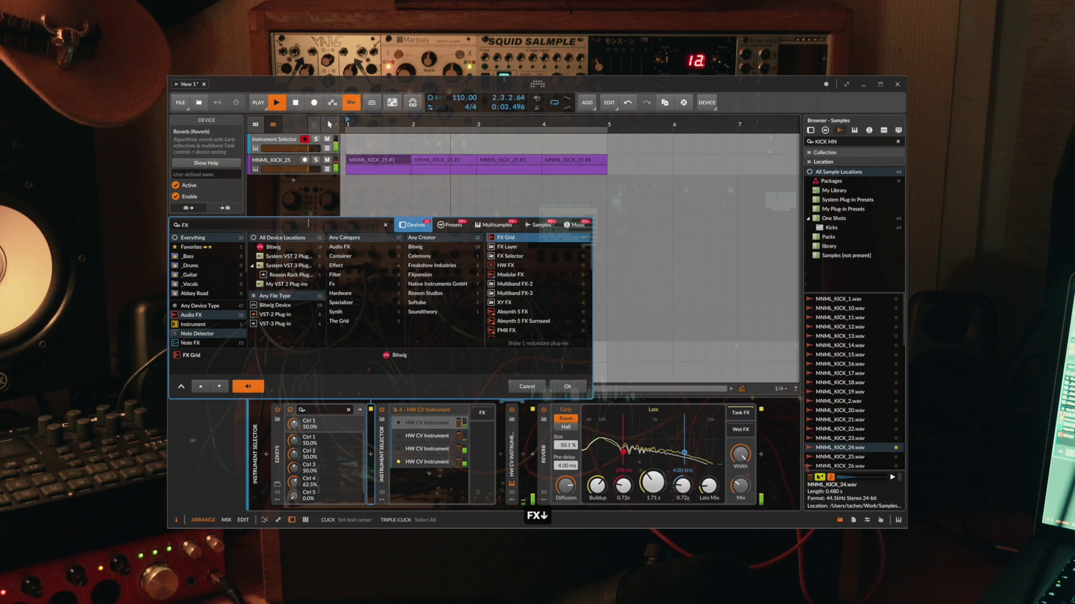
pyautogui.press('Return')
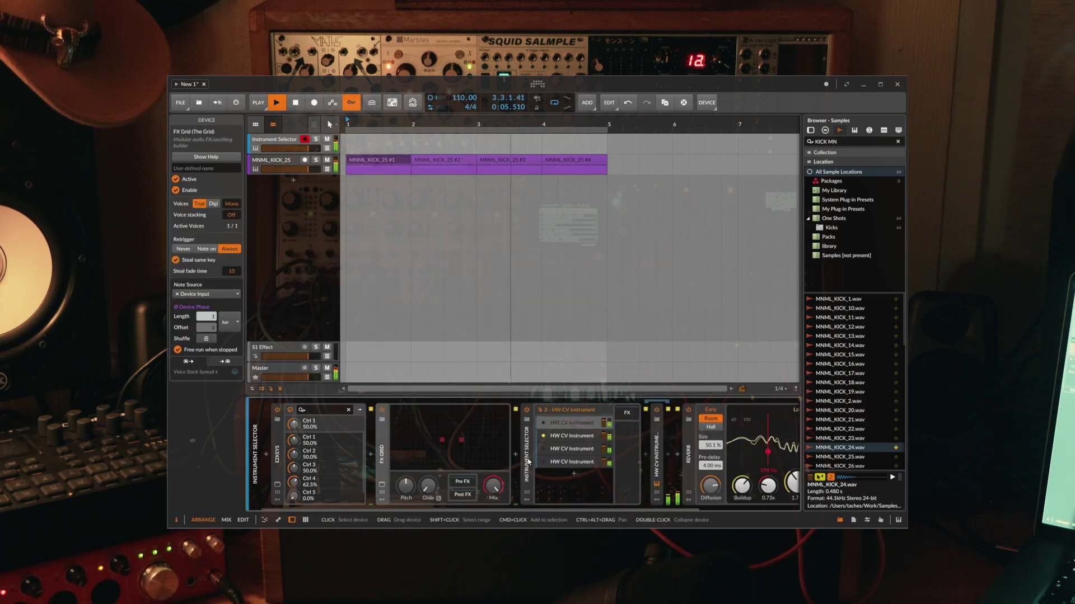
pyautogui.moveTo(528, 463)
pyautogui.mouseDown()
pyautogui.moveTo(438, 459)
pyautogui.moveTo(470, 456)
pyautogui.mouseUp()
pyautogui.doubleClick(470, 445)
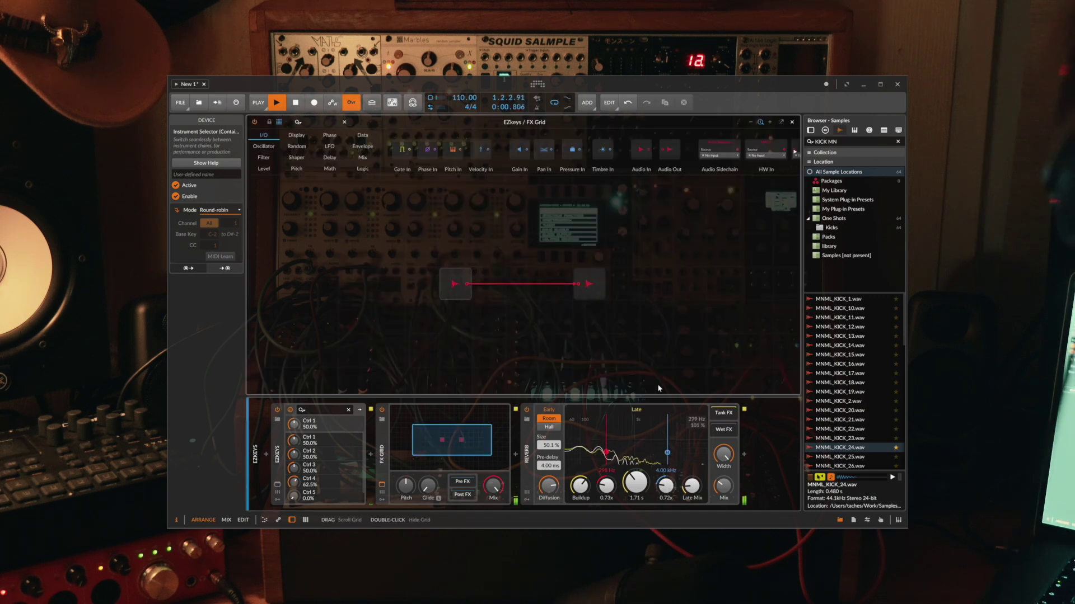
pyautogui.click(463, 494)
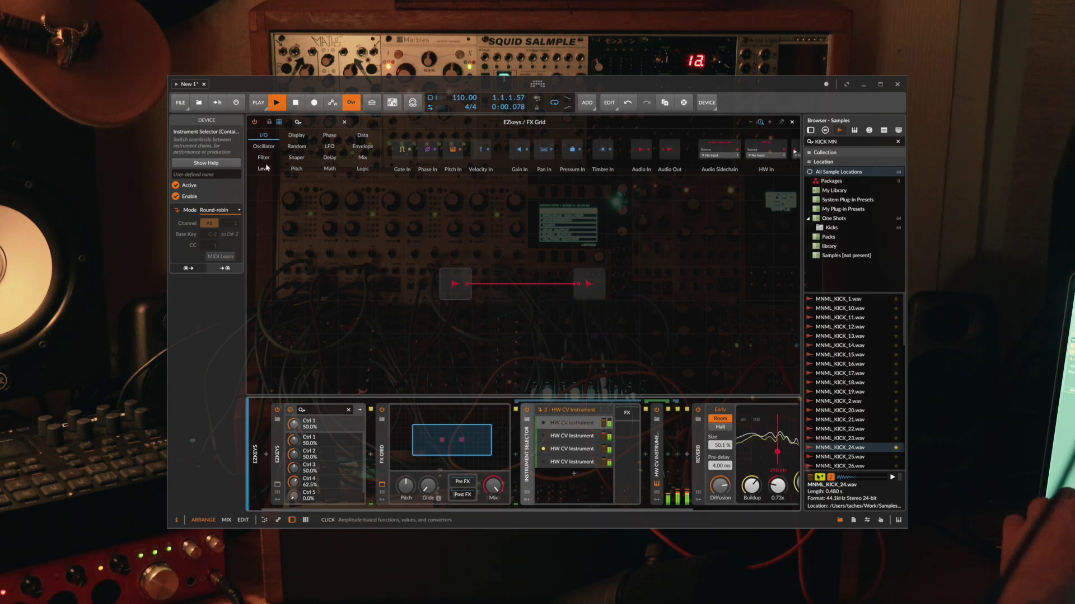
# Insert a Gate Length module after Gate In, checking it with a temporary fast-mode Oscilloscope.
pyautogui.write('GATE')
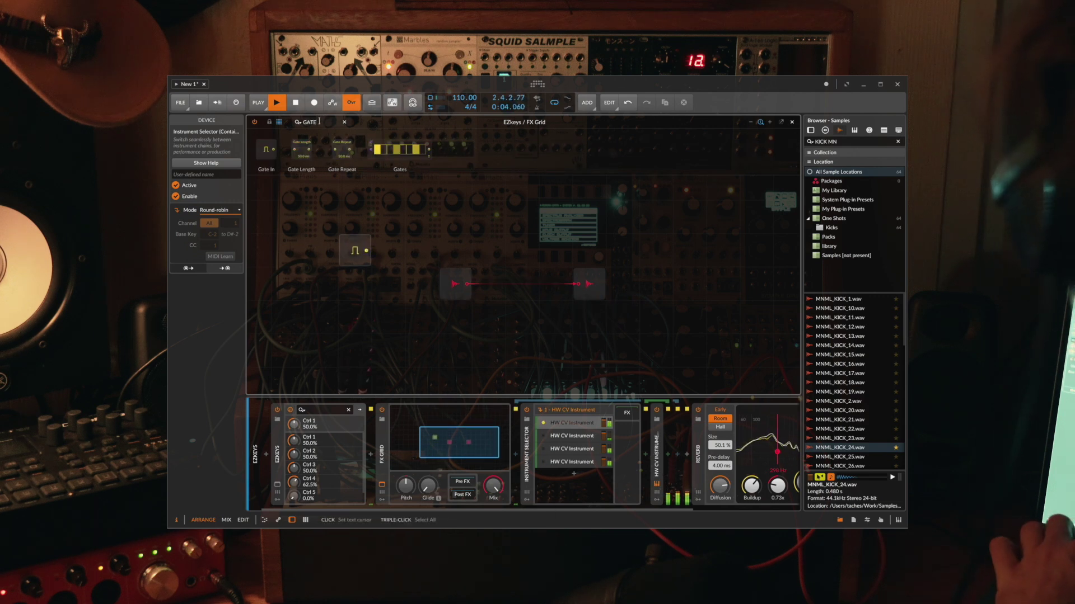
pyautogui.write('OS')
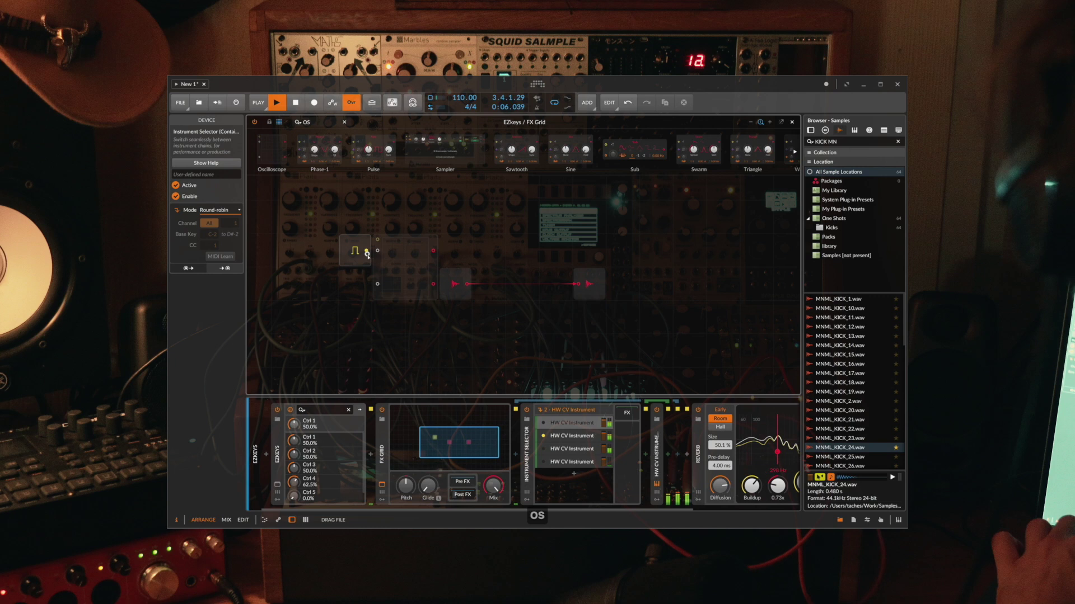
pyautogui.moveTo(380, 257); pyautogui.dragTo(386, 255)
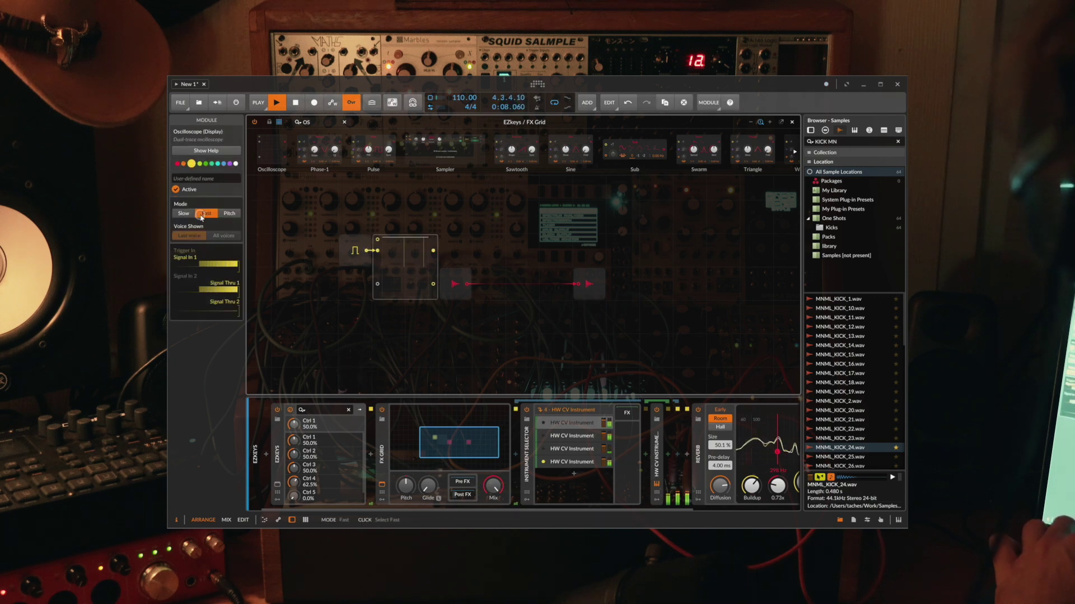
pyautogui.click(203, 214)
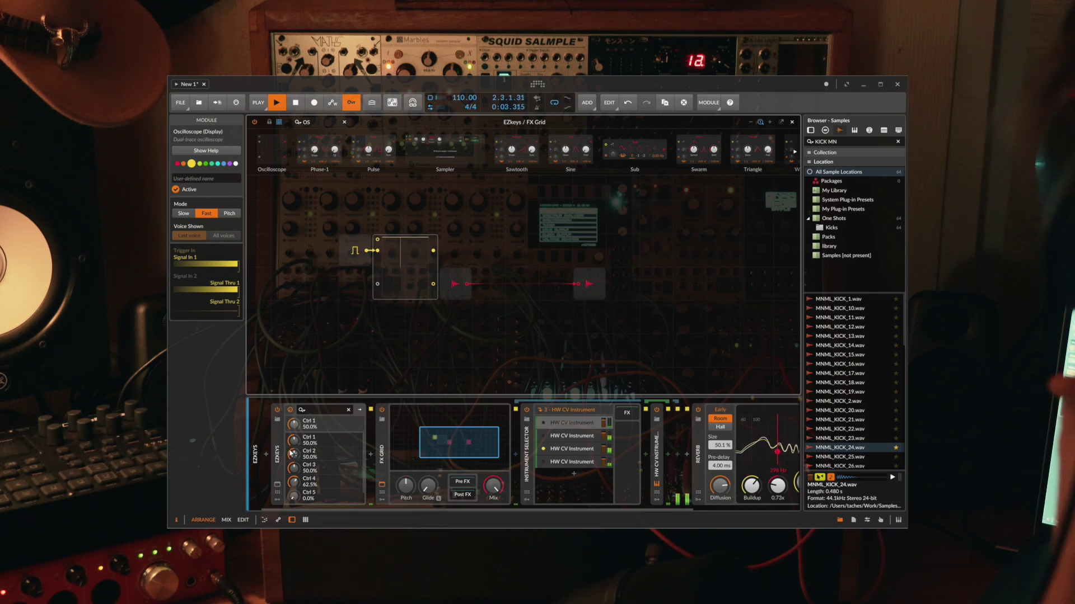
pyautogui.write('GATE')
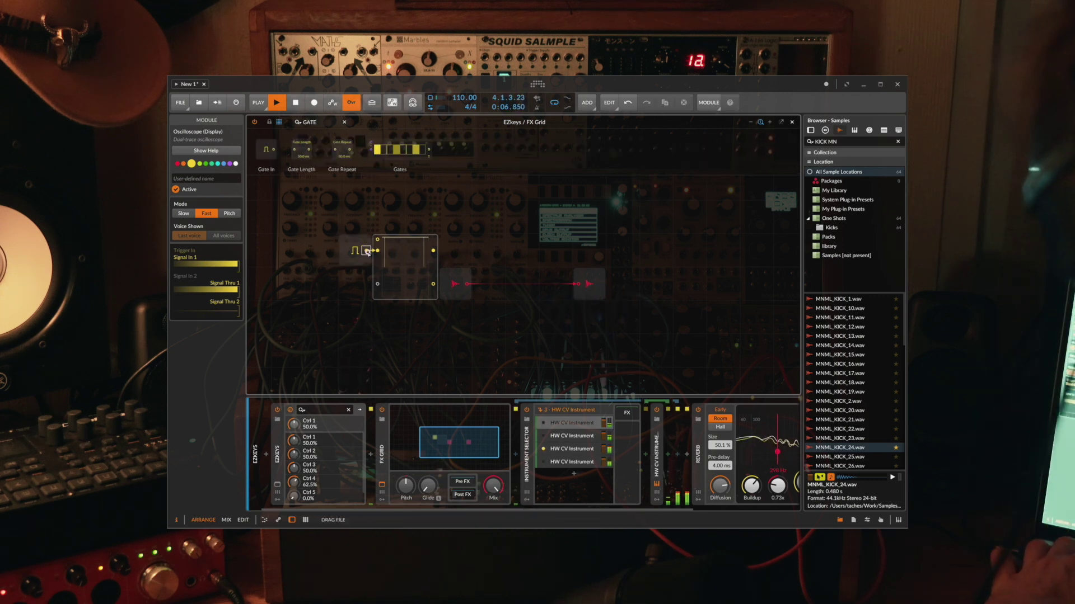
pyautogui.moveTo(367, 252); pyautogui.dragTo(371, 252)
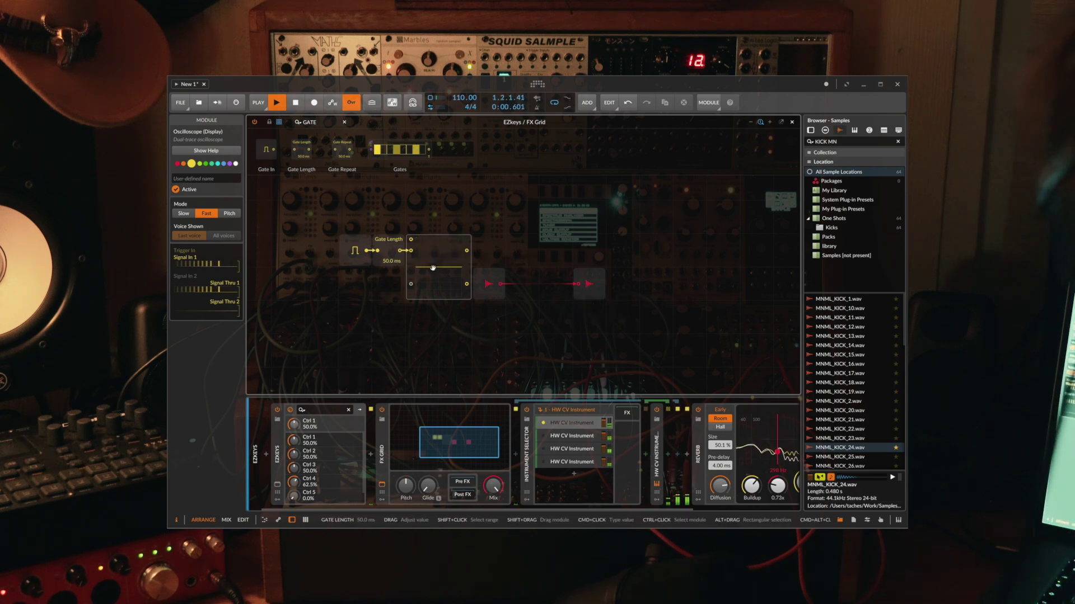
pyautogui.press('BackSpace')
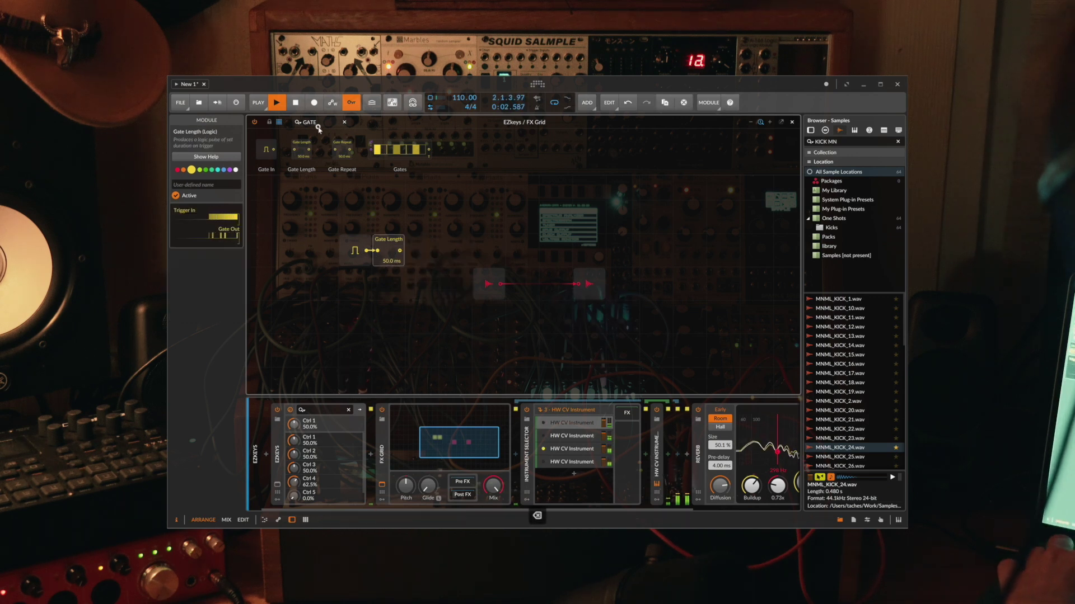
# Add a Chance module fed by Gate Length with probability set to 30 %.
pyautogui.write('CHAN')
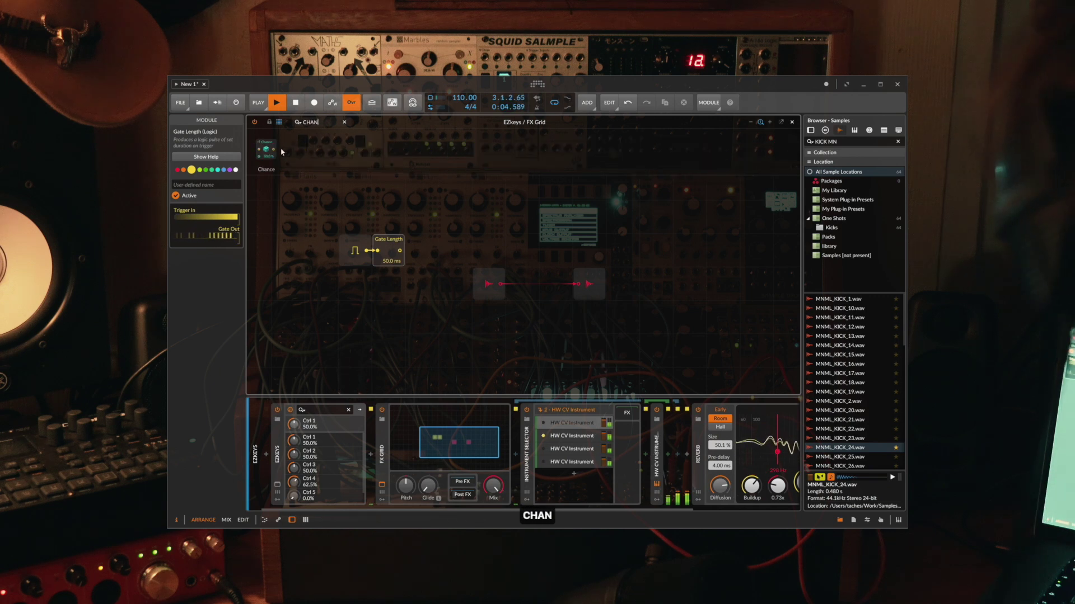
pyautogui.moveTo(401, 250); pyautogui.dragTo(410, 257)
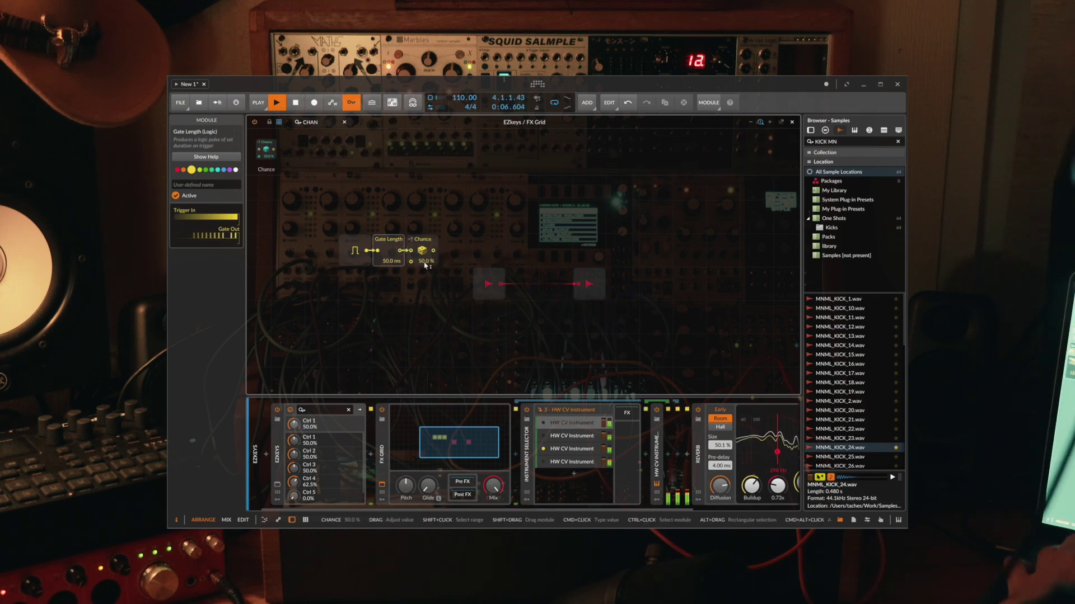
pyautogui.keyDown('super'); pyautogui.click(424, 262); pyautogui.keyUp('super')
pyautogui.write('3')
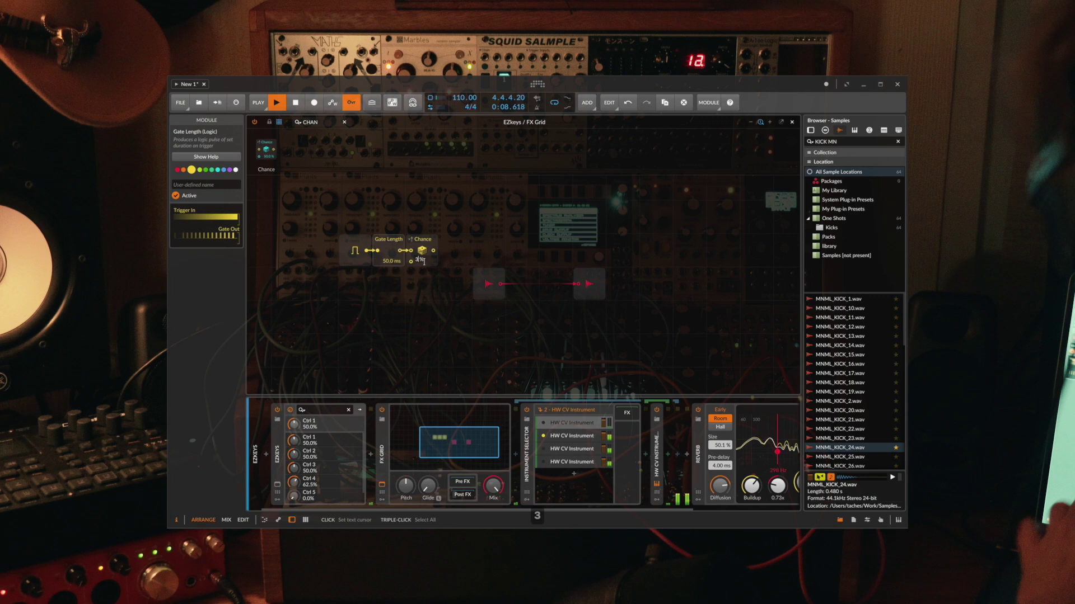
pyautogui.write('0')
pyautogui.press('Return')
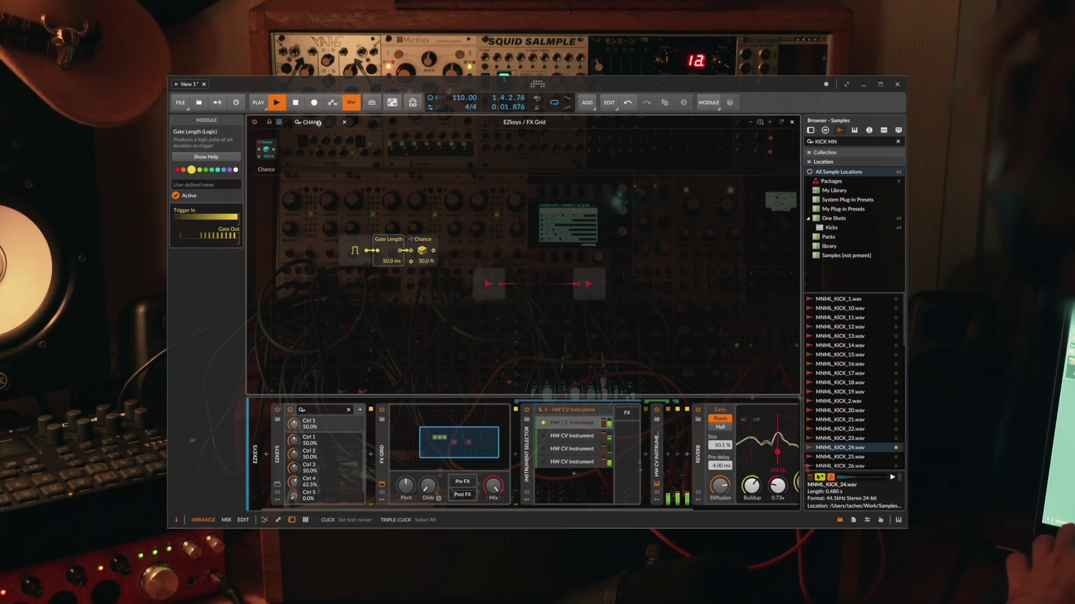
# Add a Modulator Out targeting the first HW CV Instrument's pitch with a +24 pitch offset.
pyautogui.write('MOD')
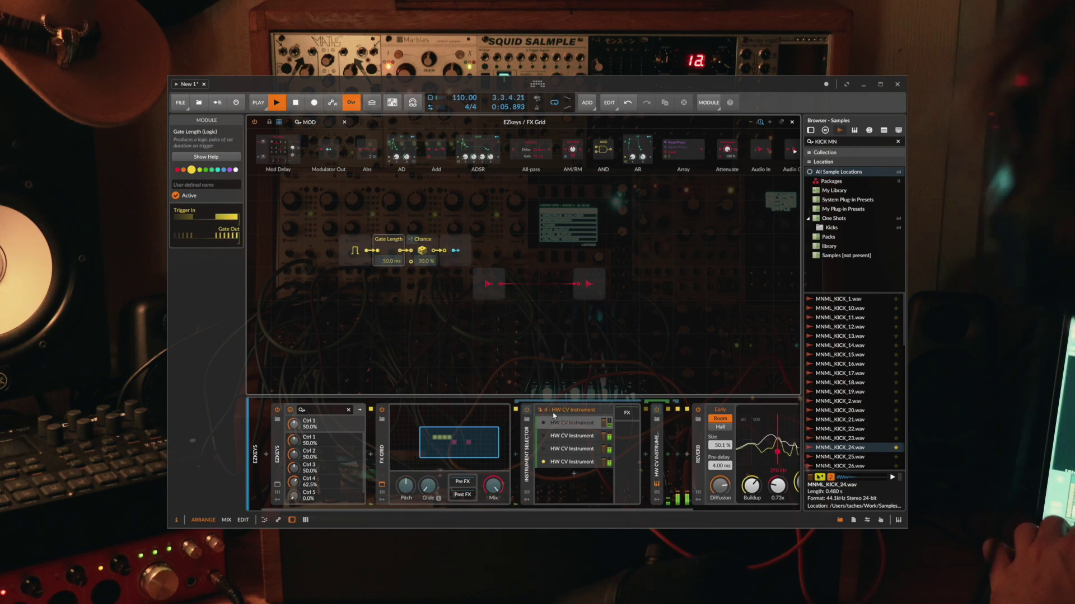
pyautogui.click(571, 423)
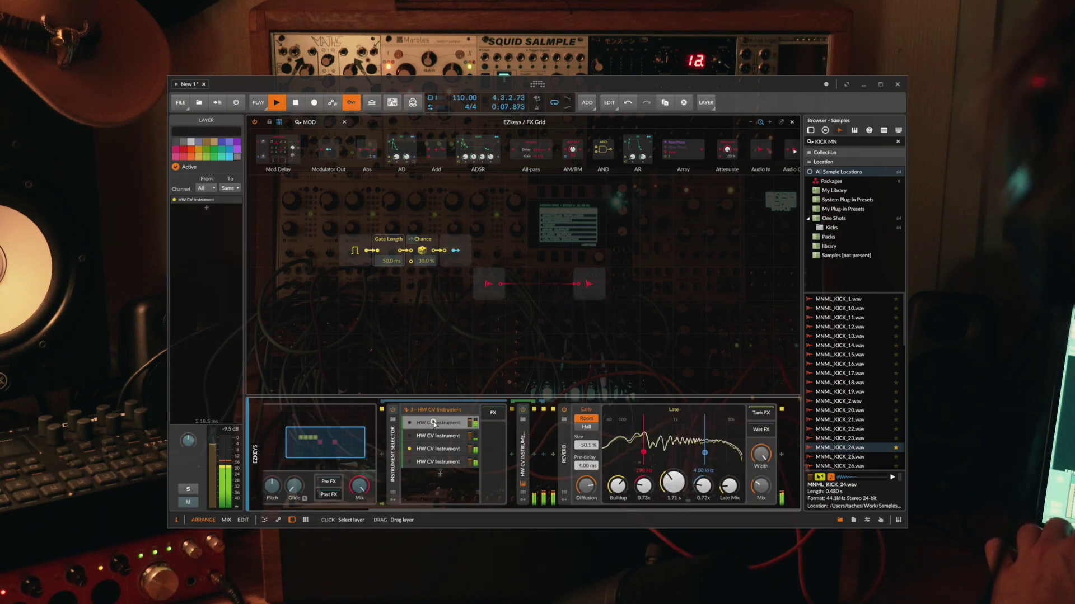
pyautogui.click(556, 457)
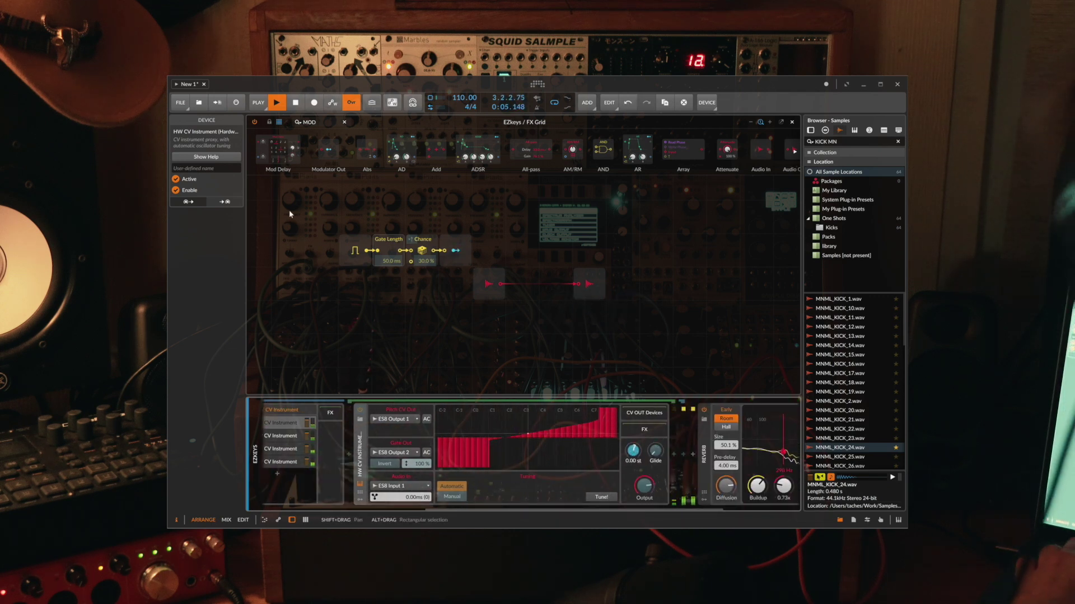
pyautogui.click(447, 240)
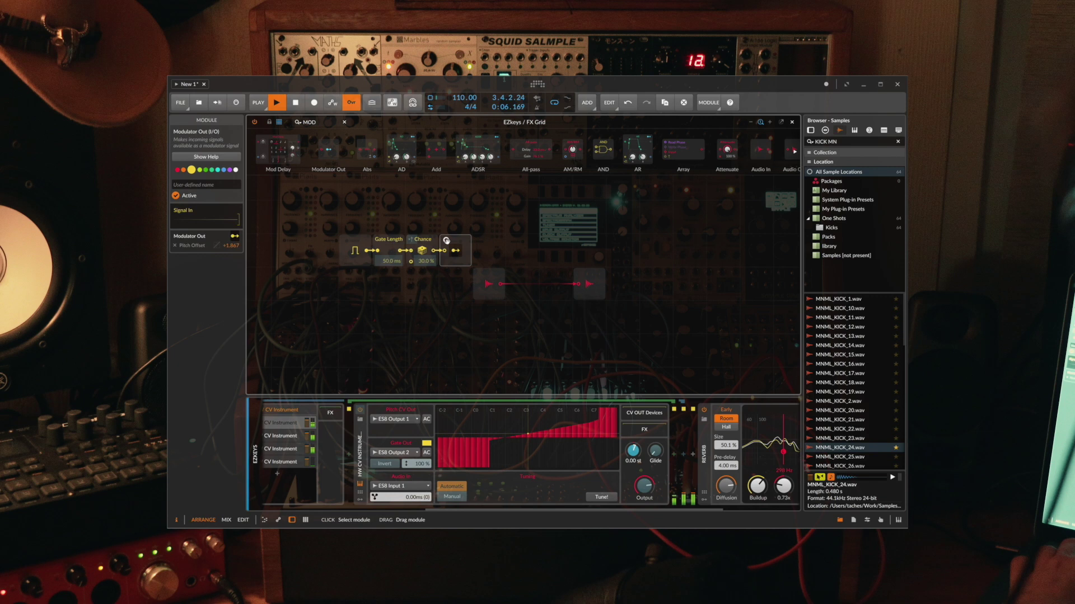
pyautogui.keyDown('super'); pyautogui.click(235, 245); pyautogui.keyUp('super')
pyautogui.write('24')
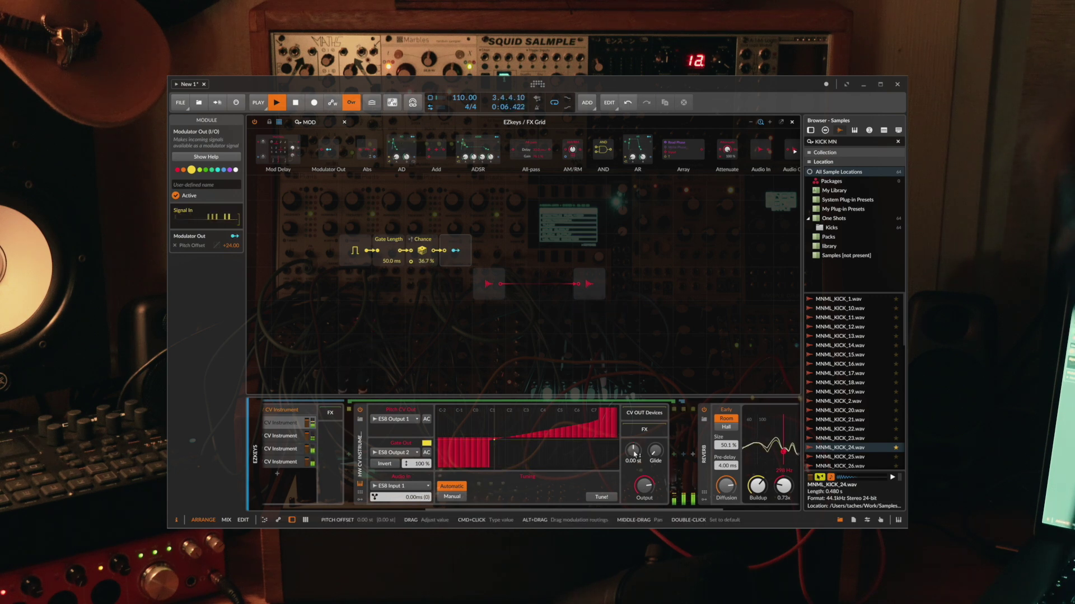
# Add a Sample/Hold, delete the Audio In modules, and duplicate the Chance–S/H–Modulator Out chain.
pyautogui.write('sam')
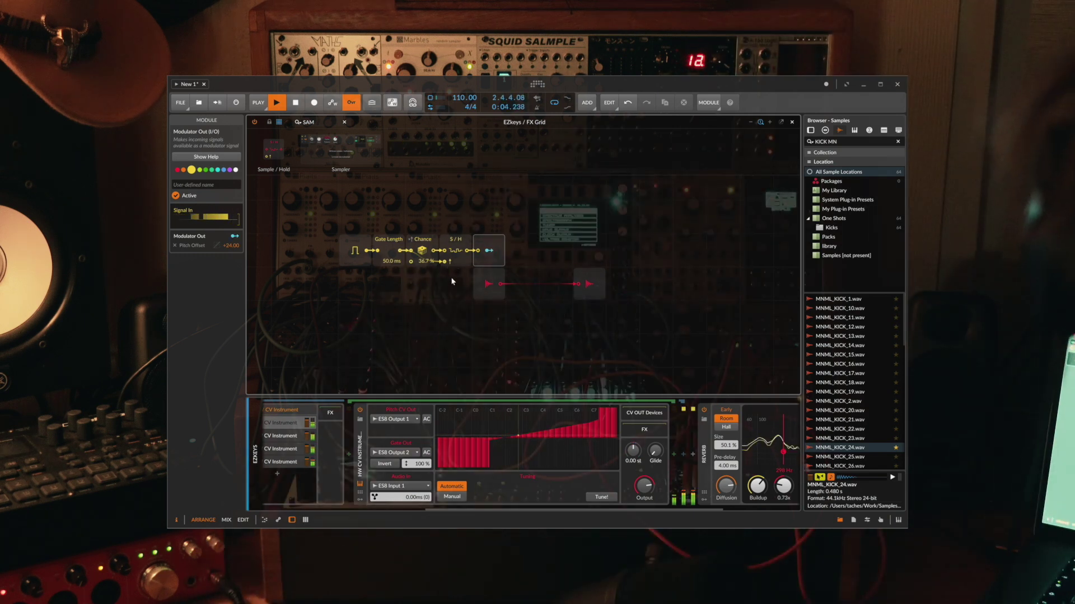
pyautogui.click(487, 276)
pyautogui.press('BackSpace')
pyautogui.moveTo(595, 277); pyautogui.dragTo(423, 232)
pyautogui.press('super+d')
pyautogui.press('super+d')
pyautogui.press('super+d')
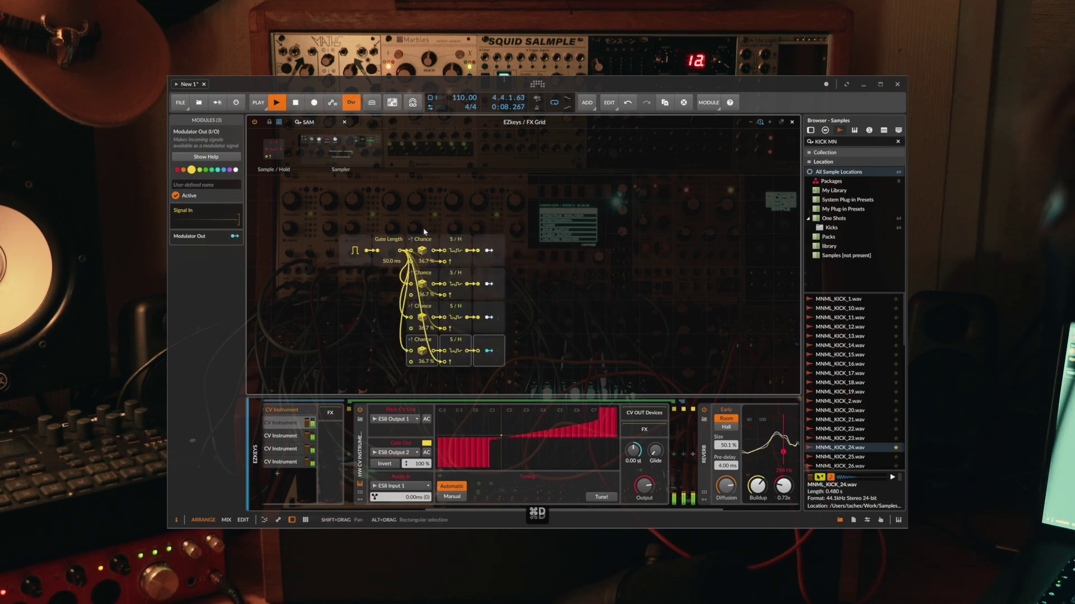
# Map the second row's Modulator Out to the second HW CV Instrument's pitch at +24.
pyautogui.click(488, 285)
pyautogui.click(299, 436)
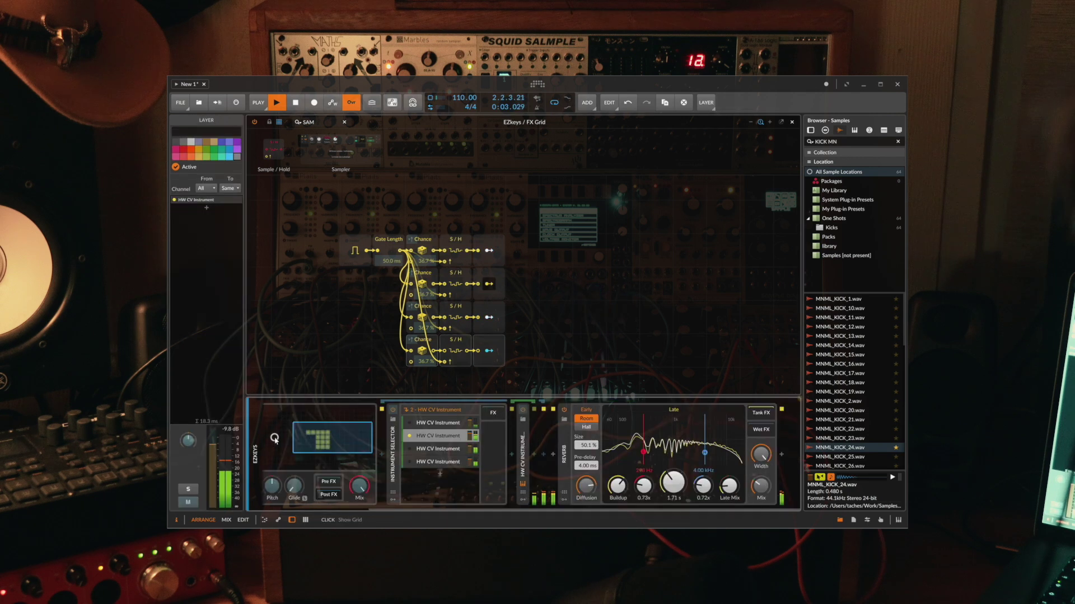
pyautogui.click(541, 448)
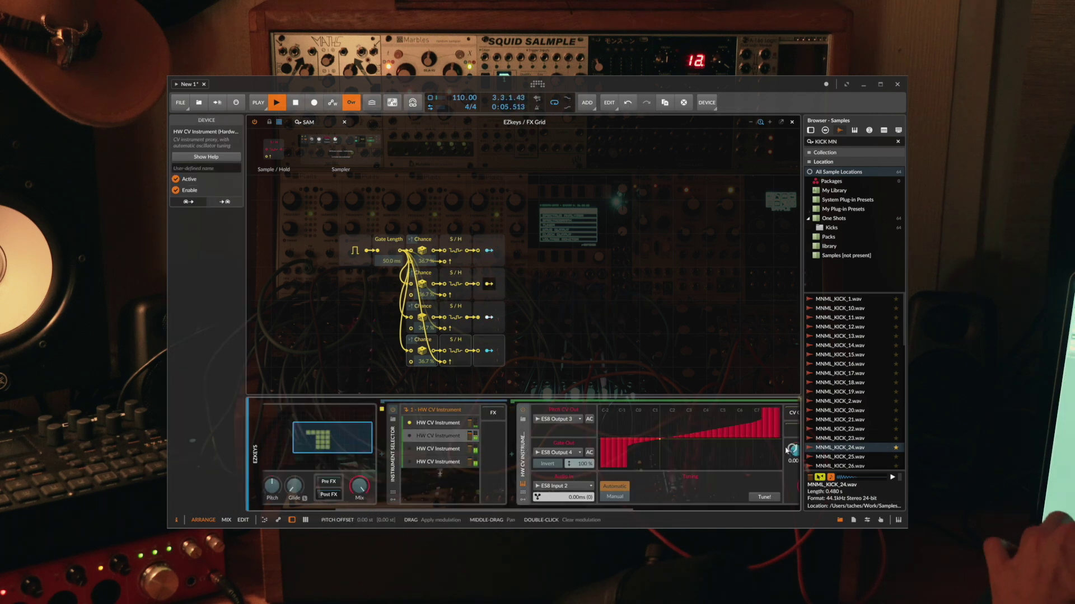
pyautogui.click(477, 273)
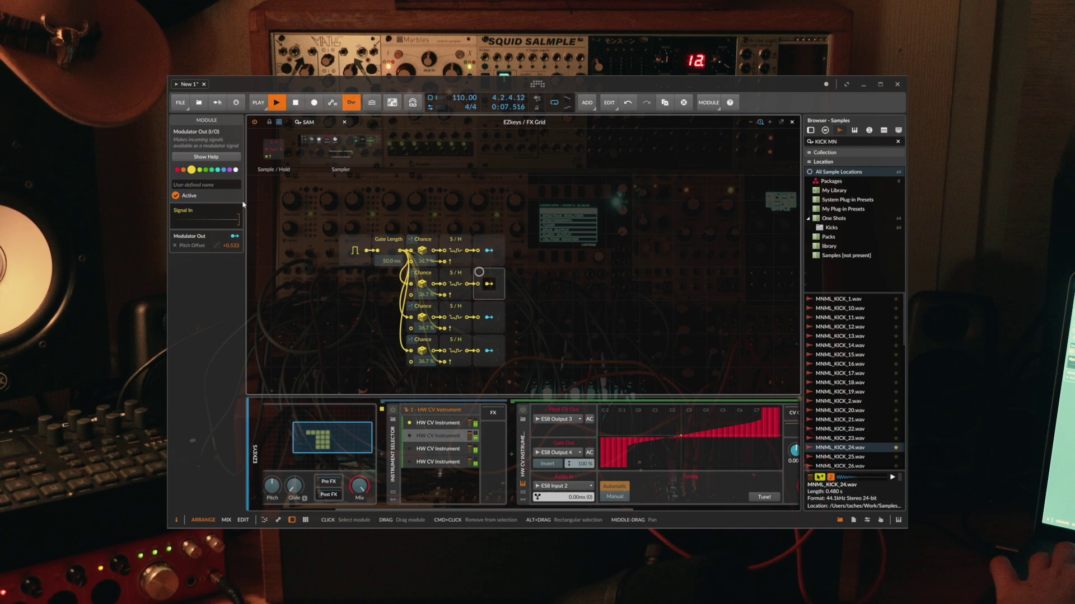
pyautogui.press('Return')
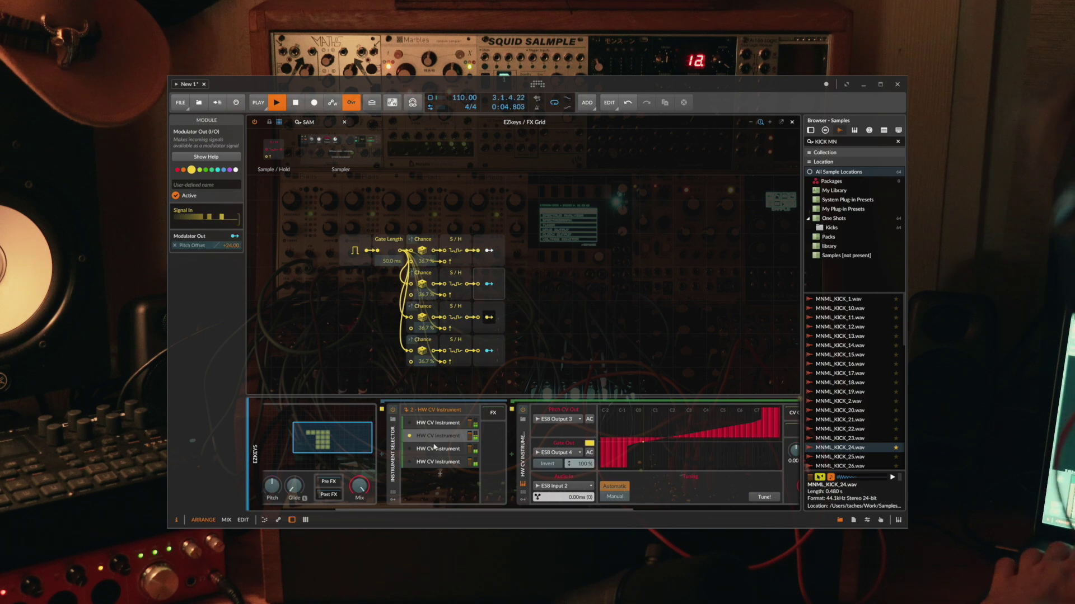
# Map the third row's Modulator Out to the third HW CV Instrument's pitch offset at +24.
pyautogui.click(523, 453)
pyautogui.click(524, 454)
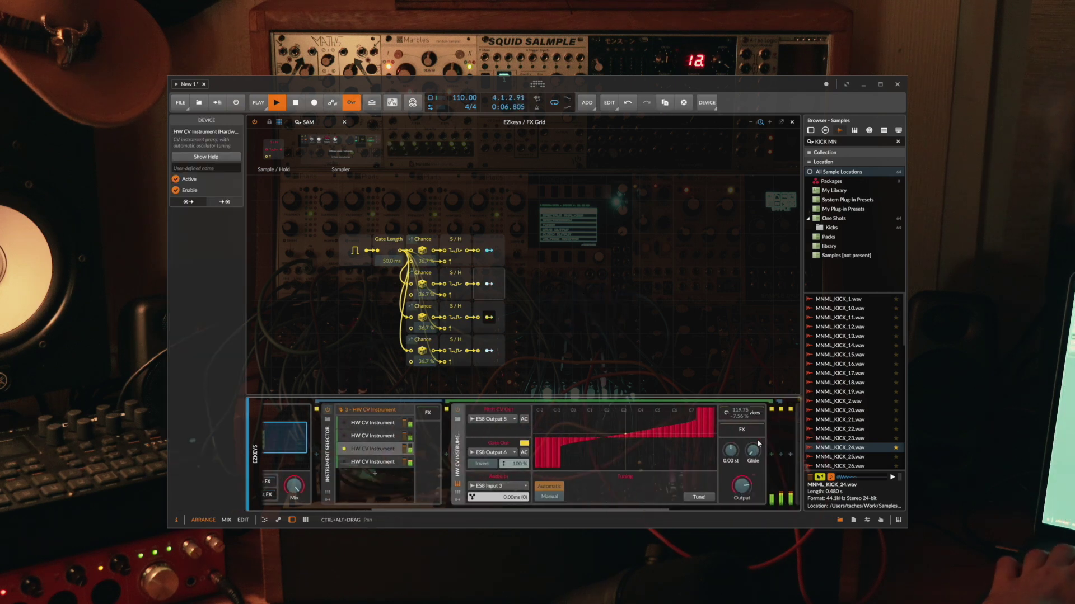
pyautogui.click(484, 308)
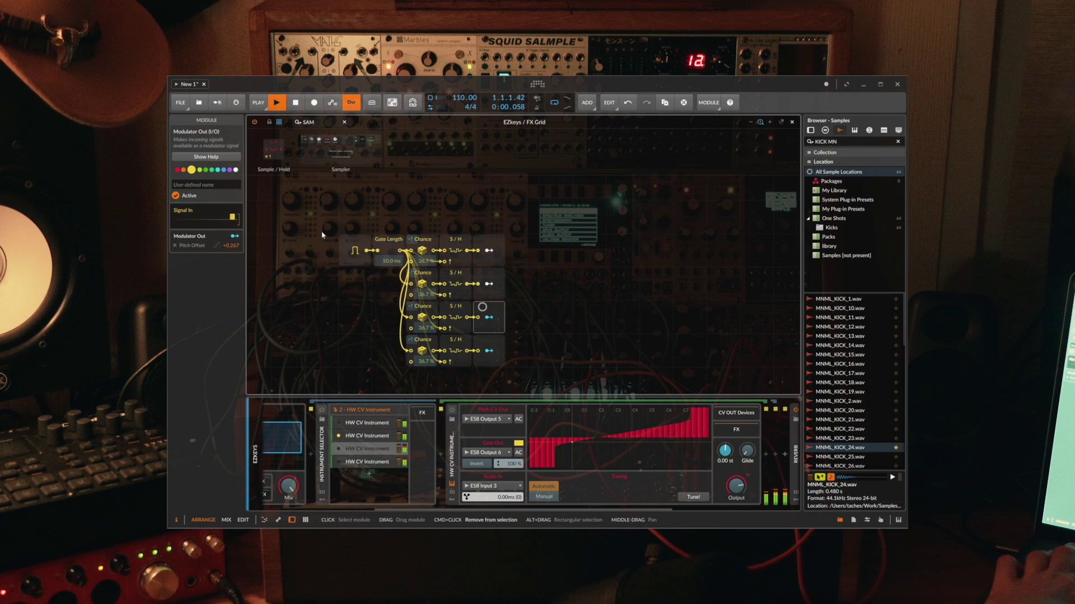
pyautogui.moveTo(232, 243); pyautogui.dragTo(234, 238)
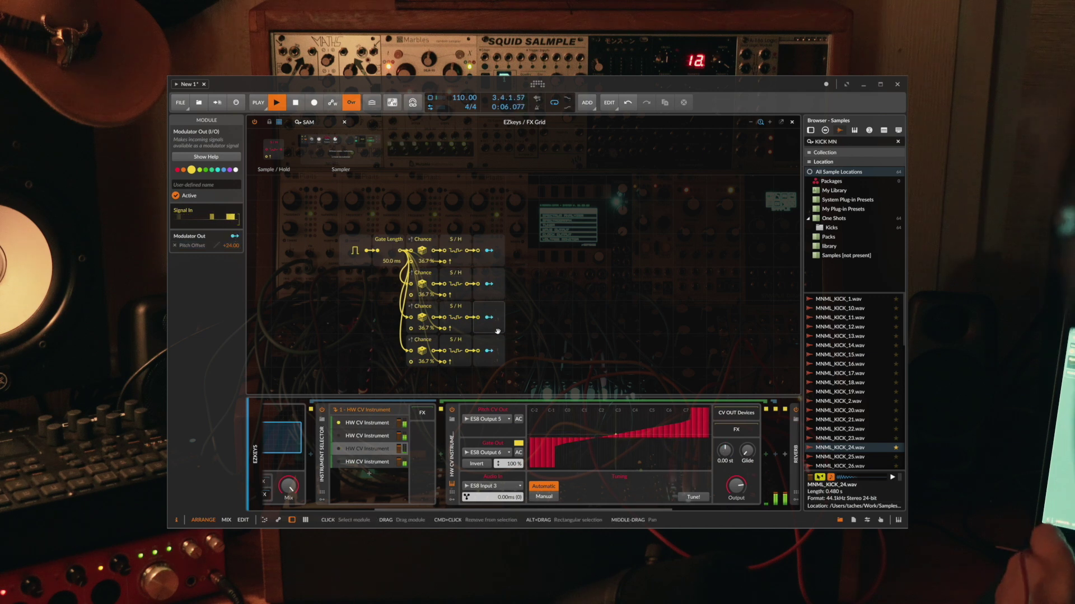
# Map the fourth row's Modulator Out to the fourth HW CV Instrument's pitch offset at +24.
pyautogui.click(489, 351)
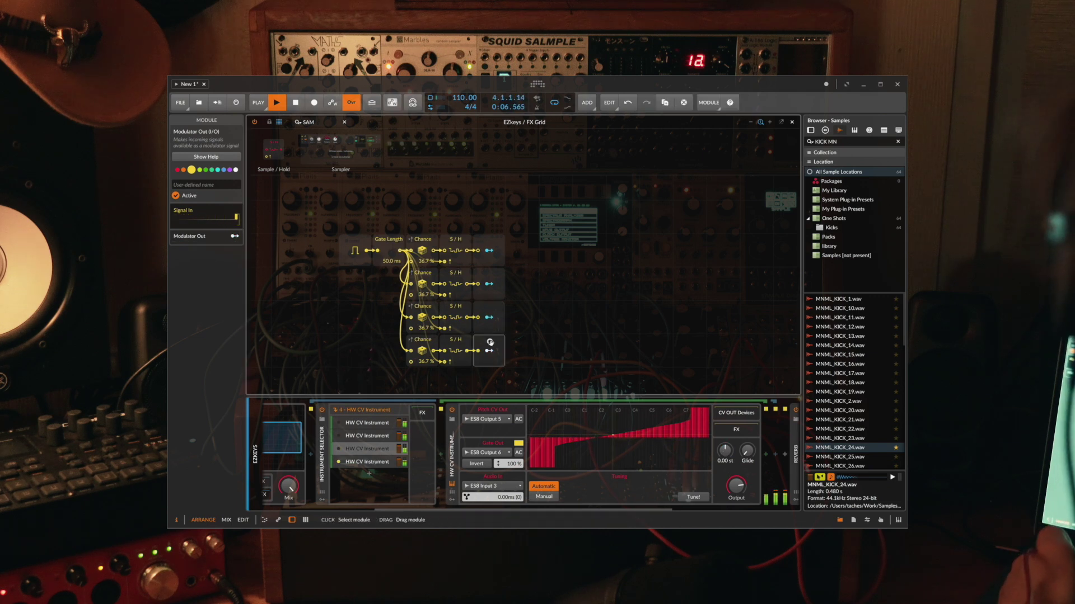
pyautogui.click(371, 457)
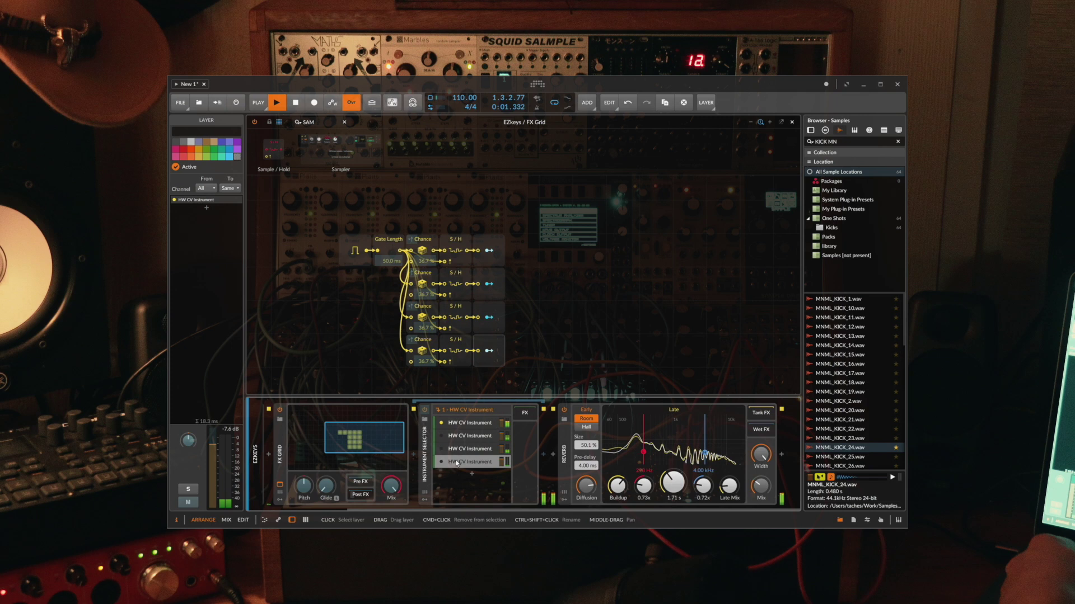
pyautogui.click(553, 461)
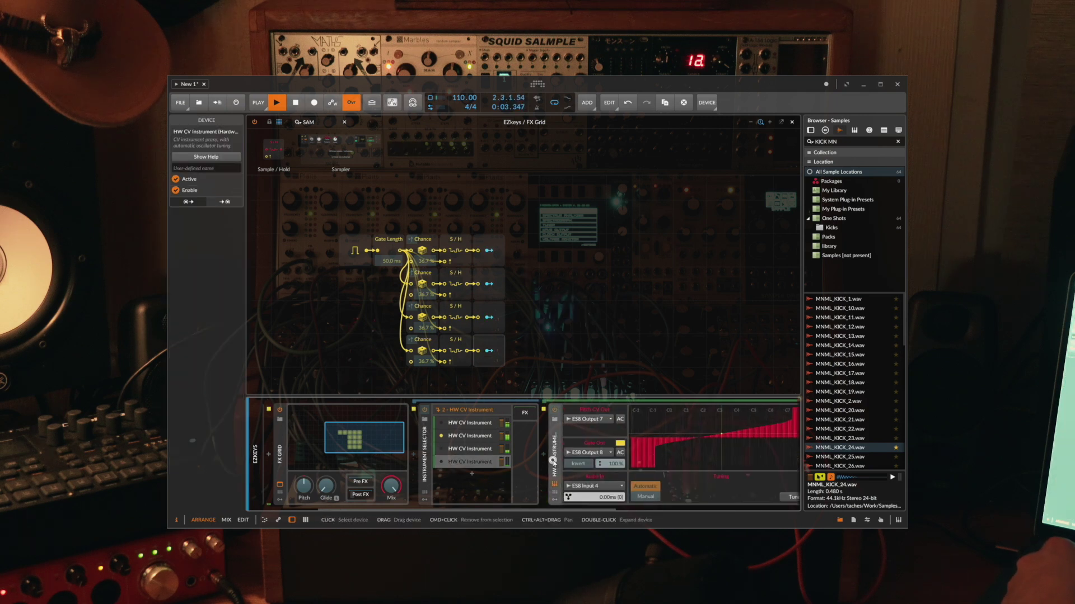
pyautogui.scroll(-2, 729, 440)
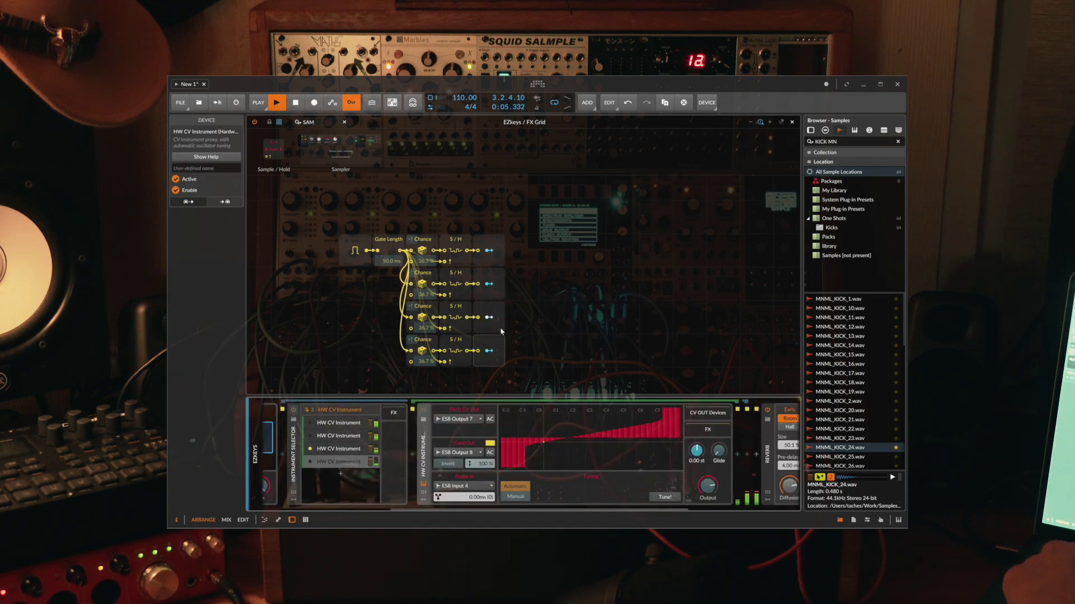
pyautogui.click(488, 340)
pyautogui.write('24')
pyautogui.press('Return')
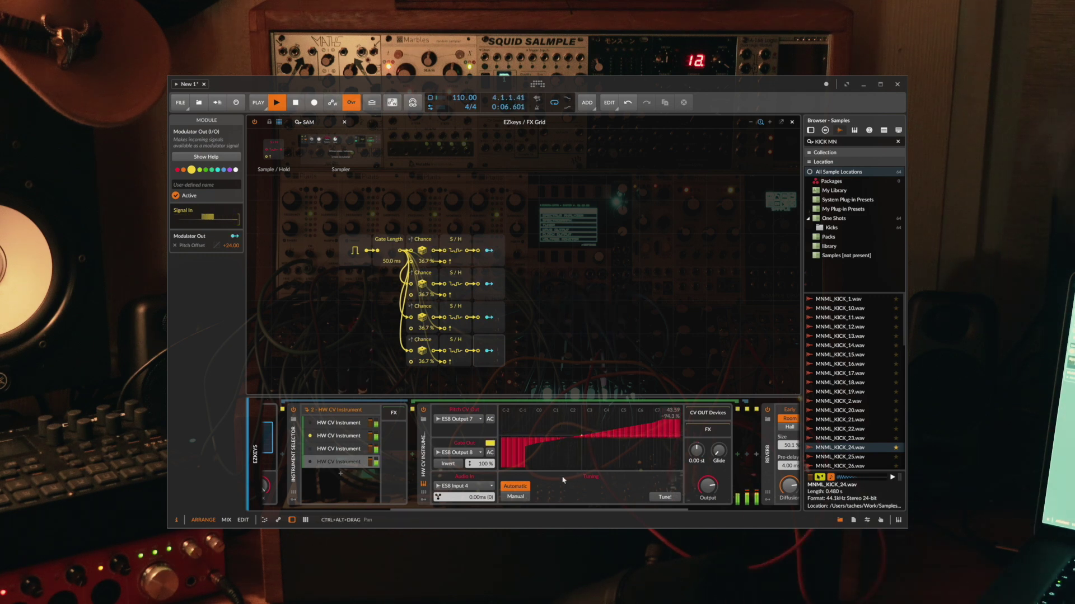
# Search 'de' in the device browser and insert Delay-2 after the Reverb.
pyautogui.hscroll(5, 719, 458)
pyautogui.click(782, 456)
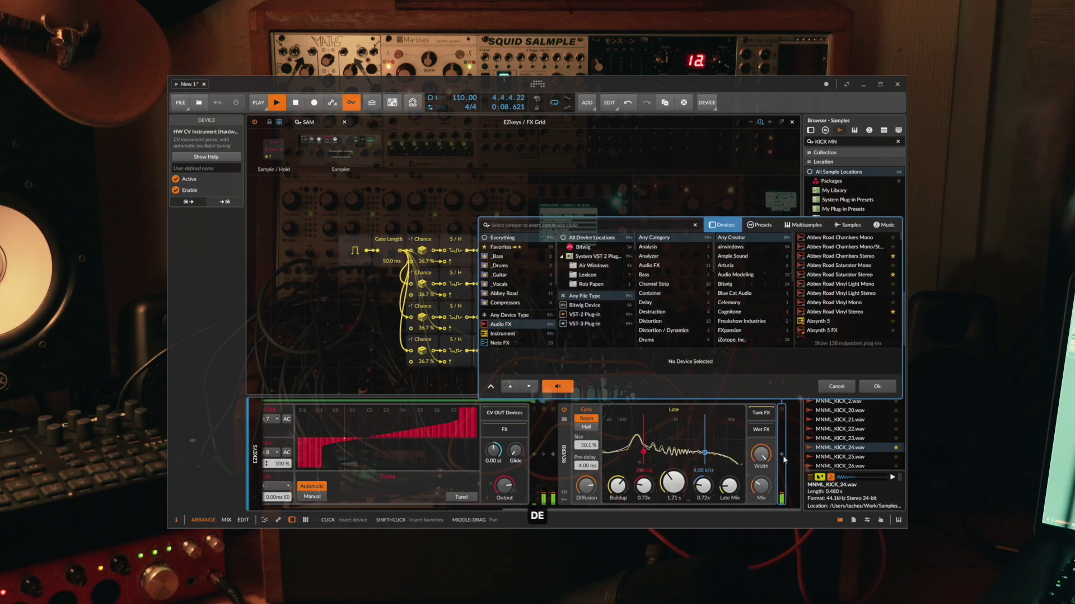
pyautogui.write('xe')
pyautogui.press('BackSpace')
pyautogui.press('BackSpace')
pyautogui.press('BackSpace')
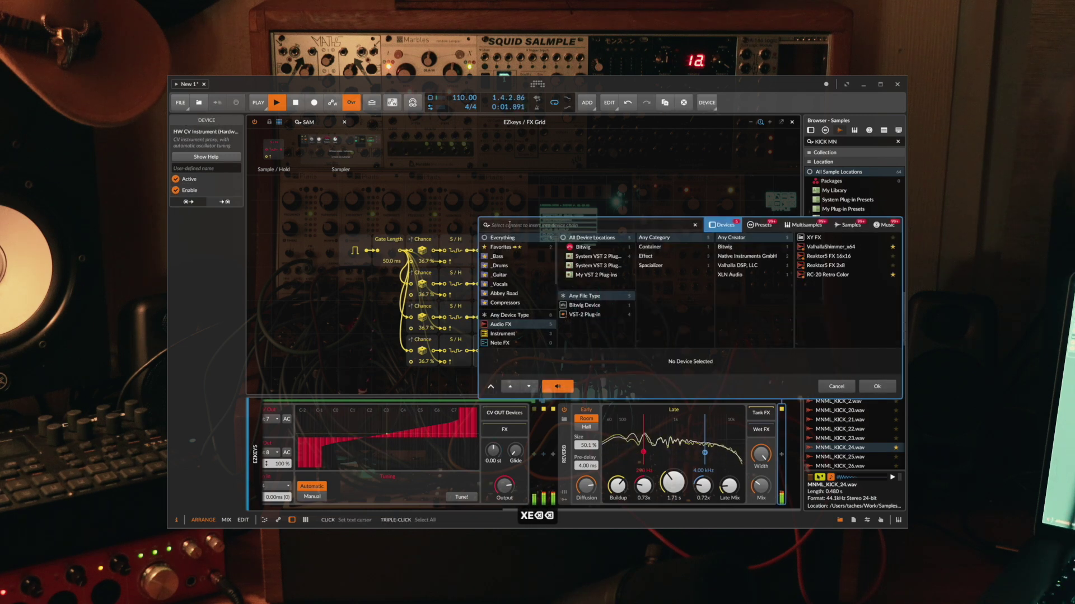
pyautogui.write('de')
pyautogui.press('Down')
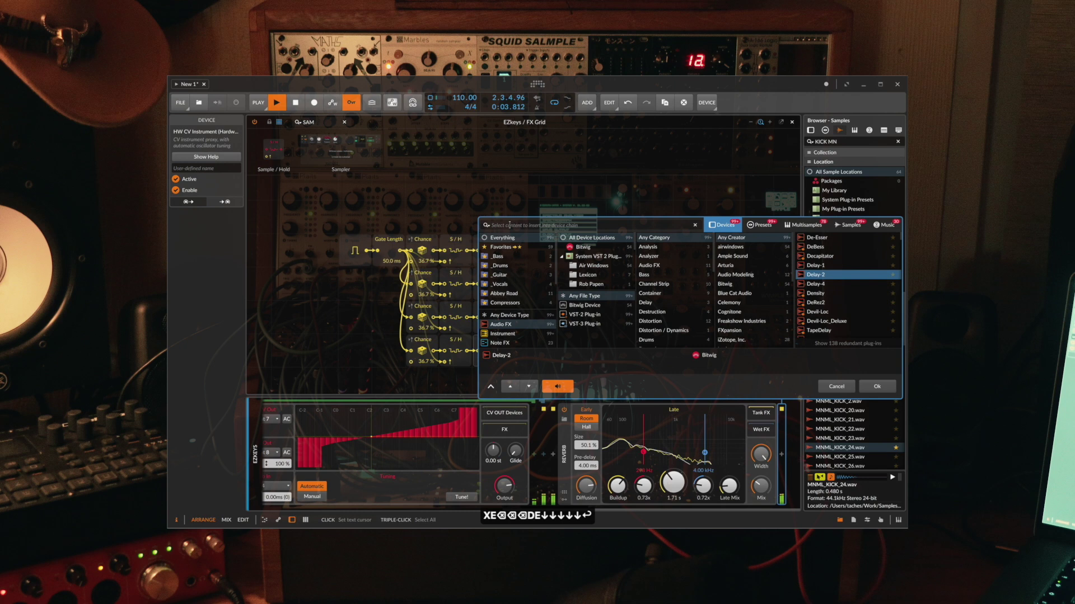
pyautogui.press('Return')
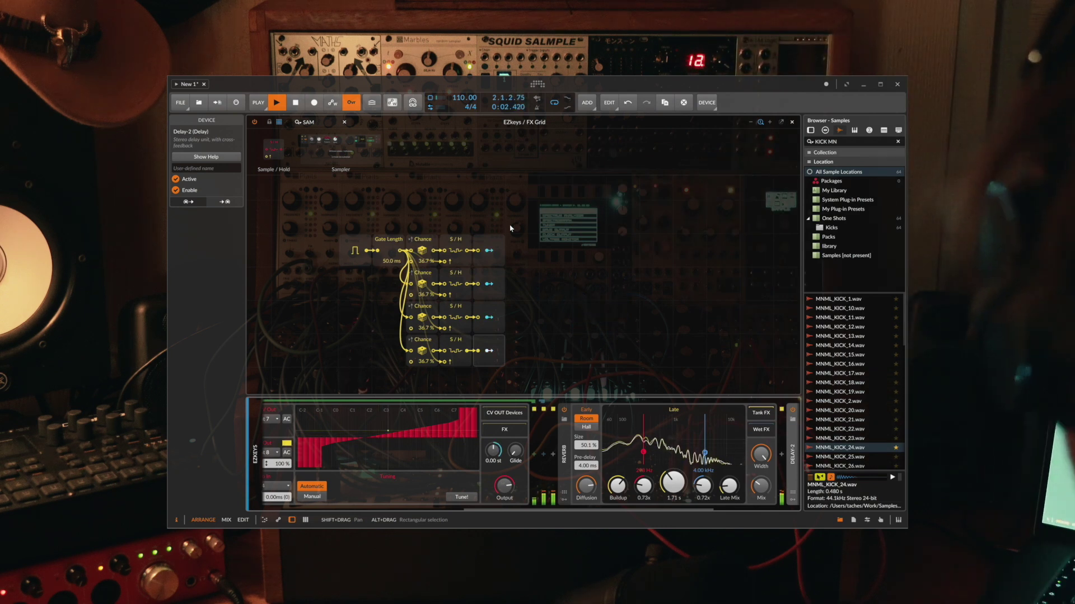
# Drag a Carabba 70 BPM Chorus variation into the EZkeys song track, then close EZkeys.
pyautogui.hscroll(-5, 422, 457)
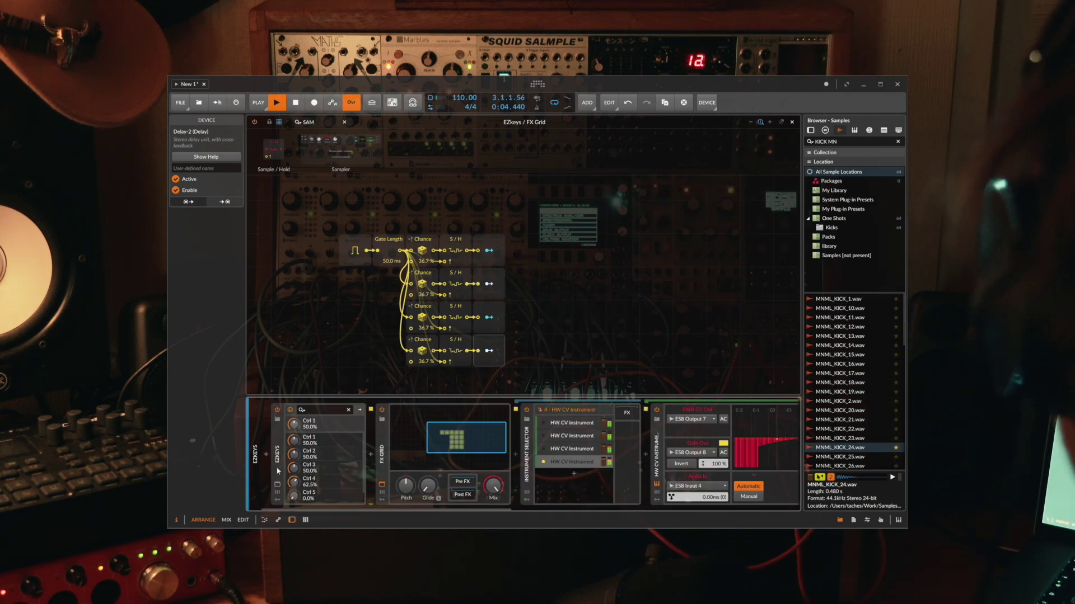
pyautogui.click(278, 484)
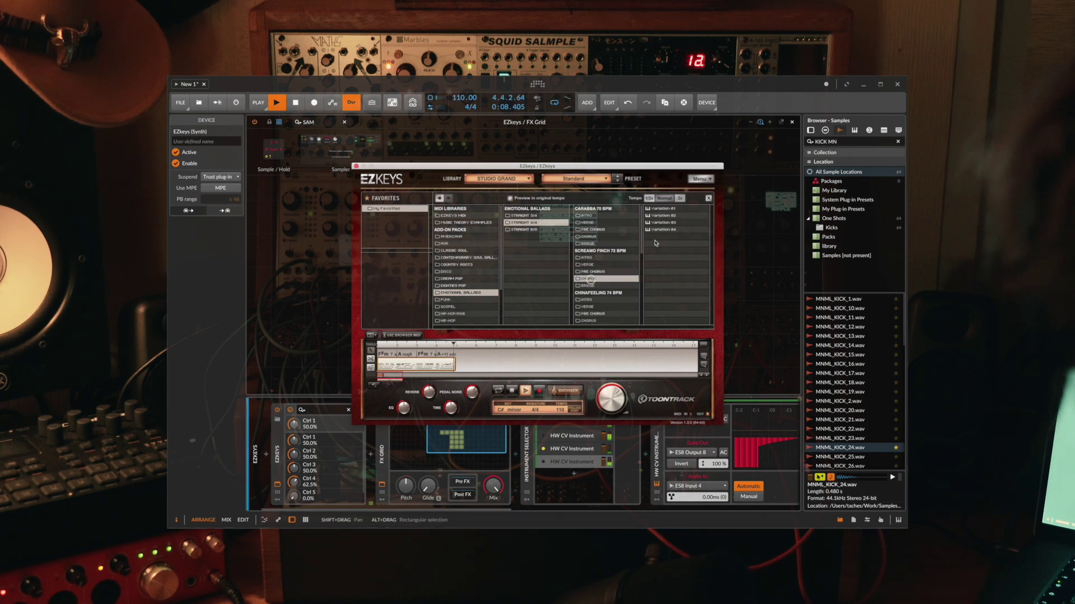
pyautogui.click(588, 236)
pyautogui.moveTo(663, 215); pyautogui.dragTo(484, 358)
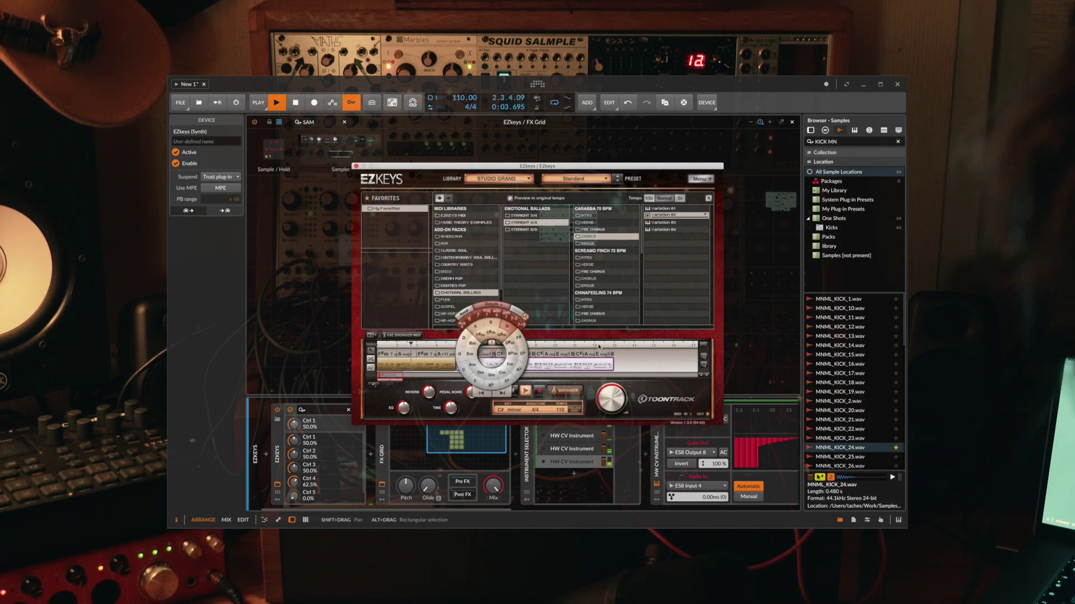
pyautogui.click(451, 365)
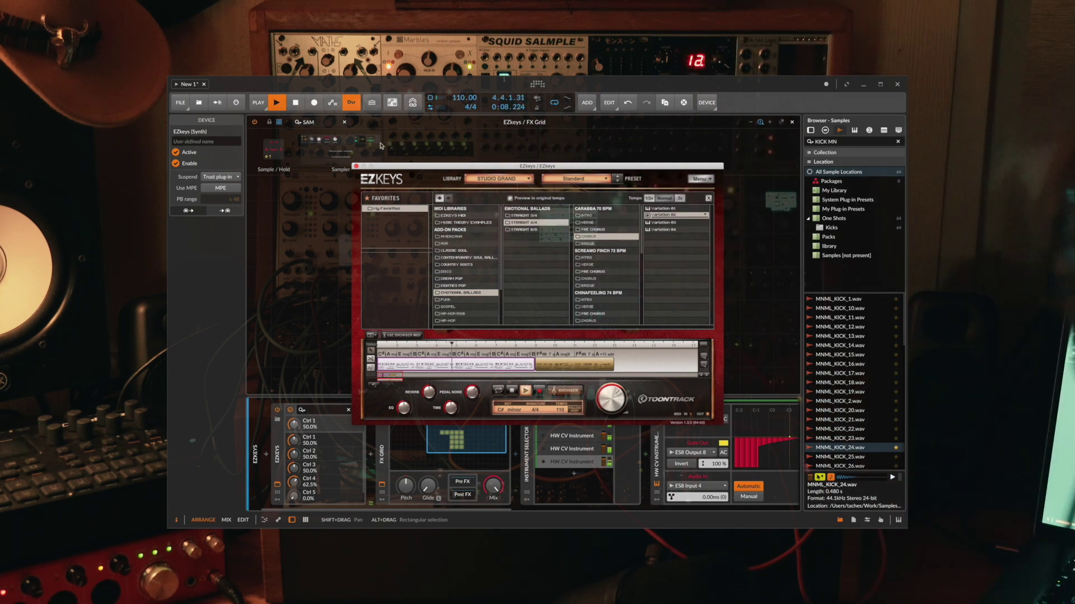
pyautogui.click(356, 166)
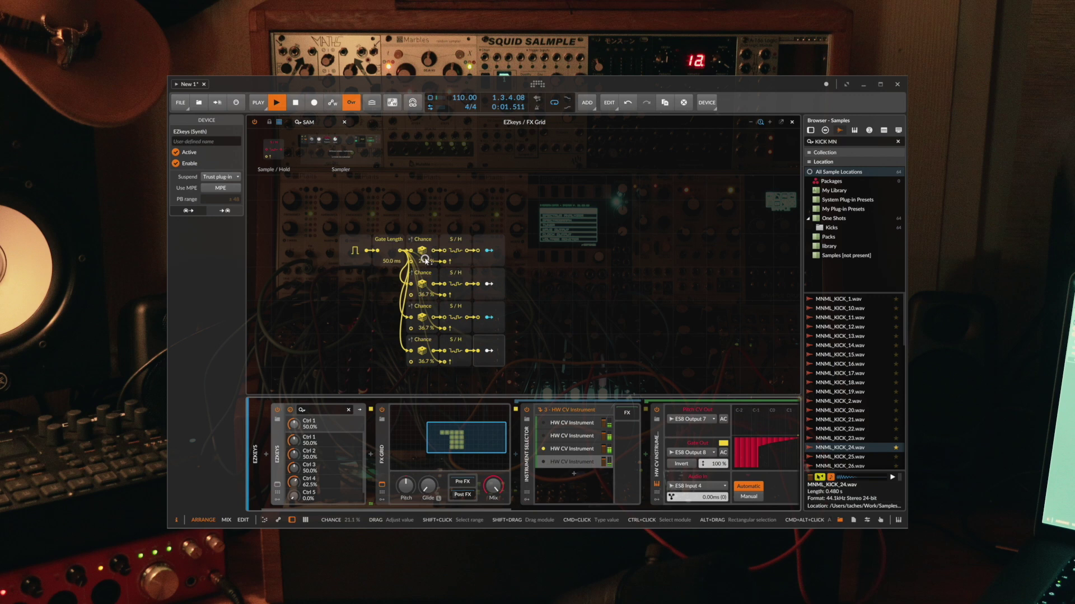
# Drag the FX Grid Chance knobs down to 21.3%, 20.7%, 28.7% and 5.56%.
pyautogui.moveTo(424, 329); pyautogui.dragTo(422, 364)
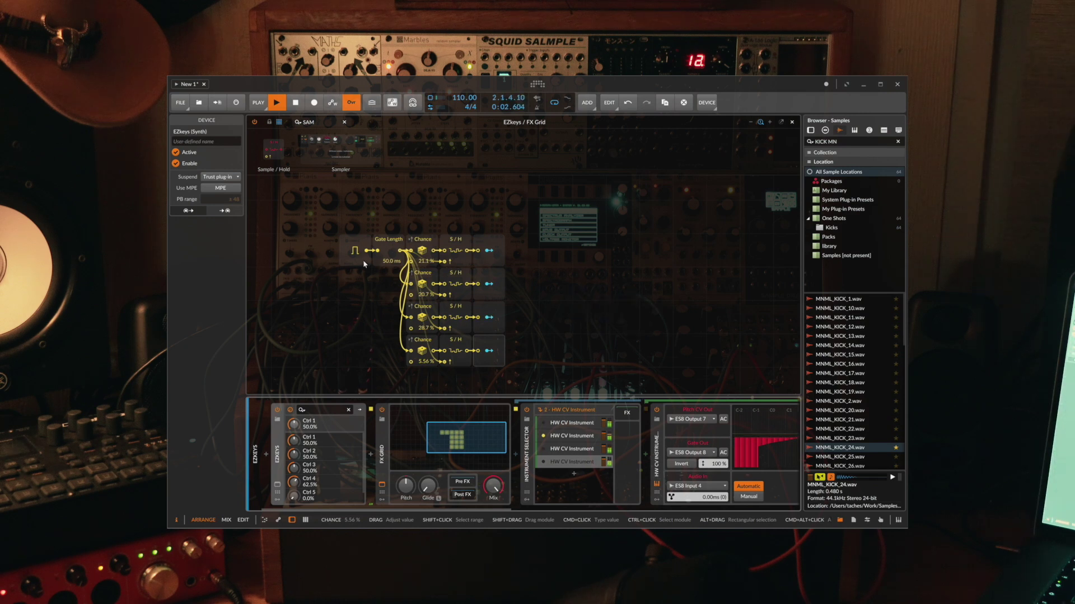
pyautogui.scroll(-10, 437, 416)
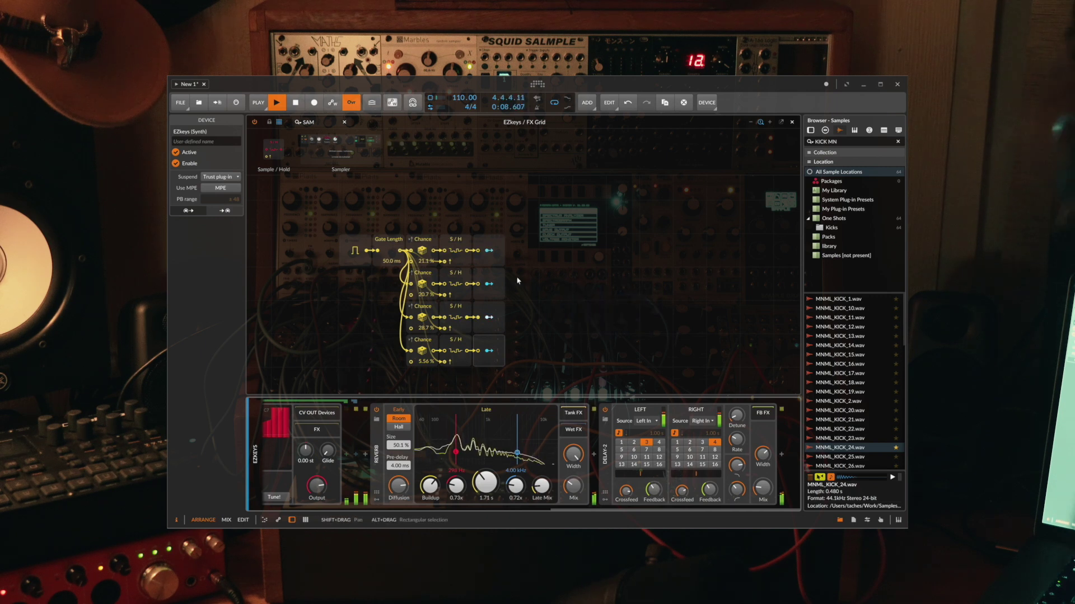
# Drop the Emotional Ballads Chinafeeling 74 BPM verse at the start of the EZkeys song track.
pyautogui.scroll(10, 299, 484)
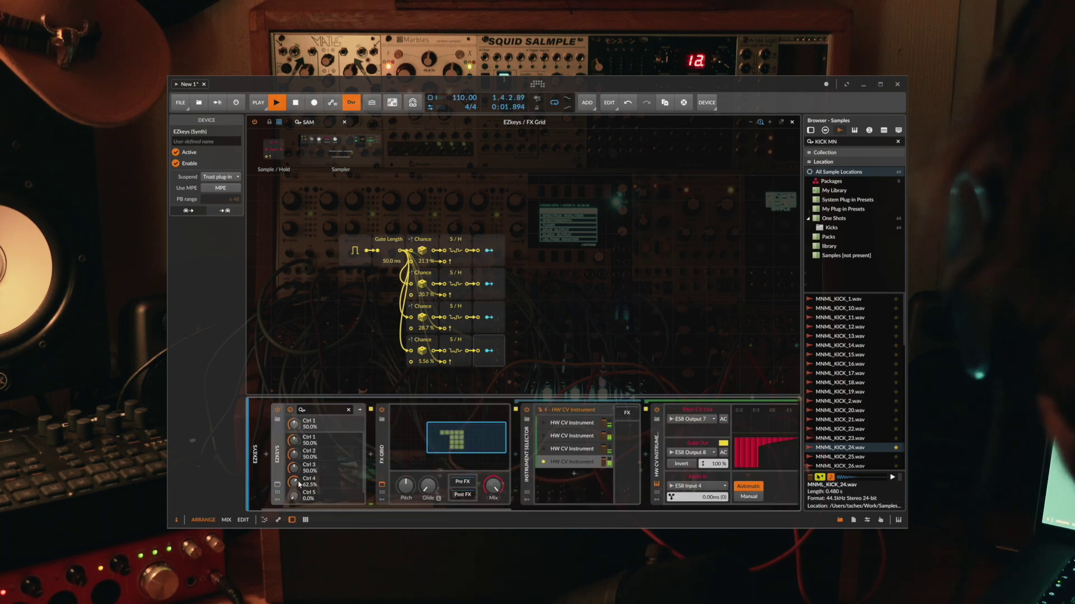
pyautogui.hotkey('alt', 'p')
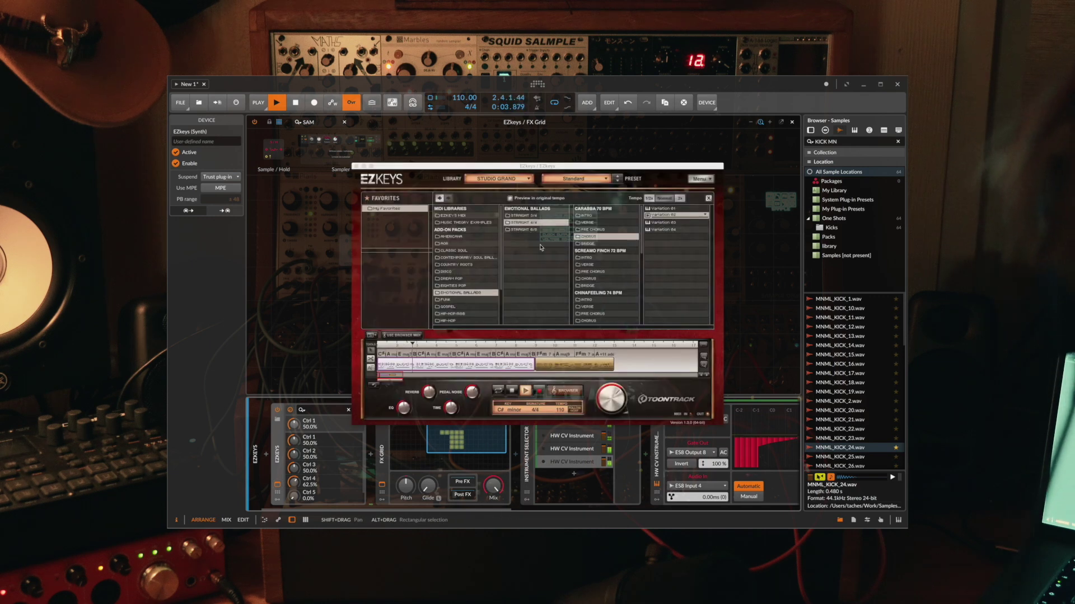
pyautogui.click(452, 308)
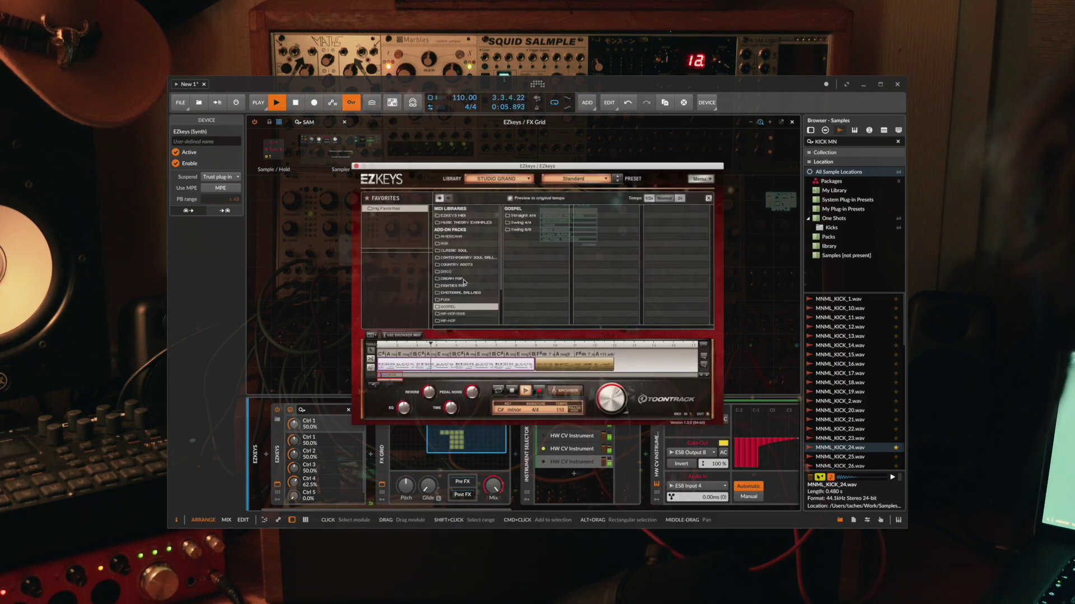
pyautogui.click(447, 293)
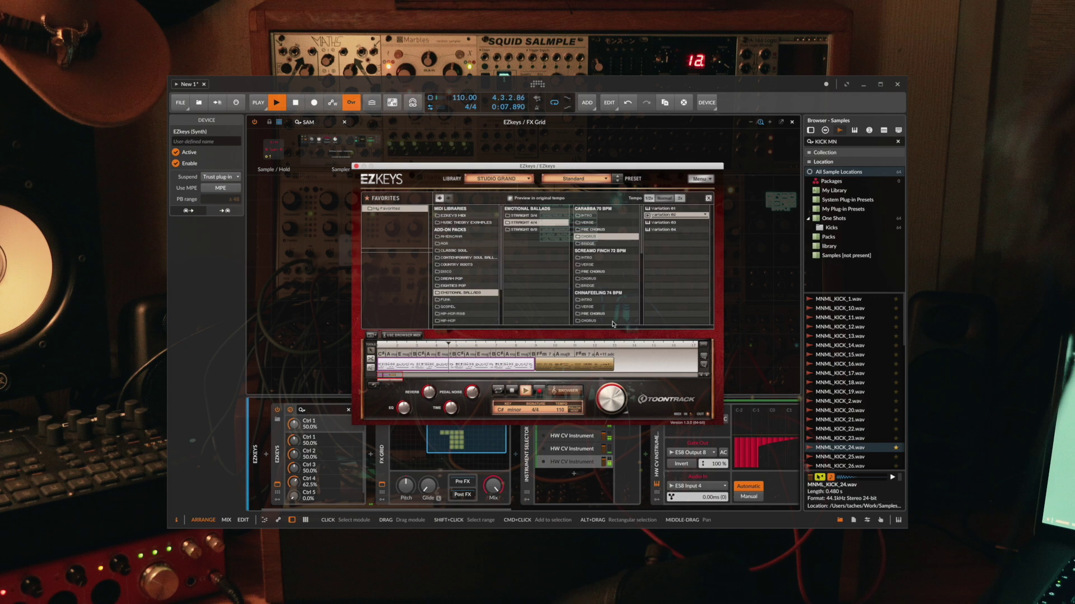
pyautogui.click(594, 306)
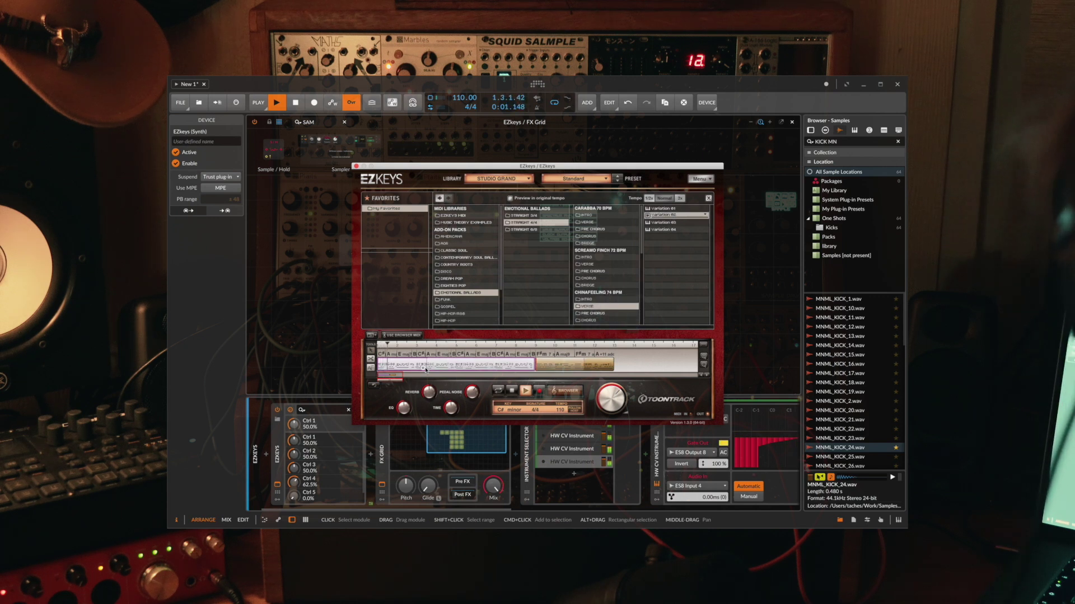
pyautogui.moveTo(425, 370); pyautogui.dragTo(378, 365)
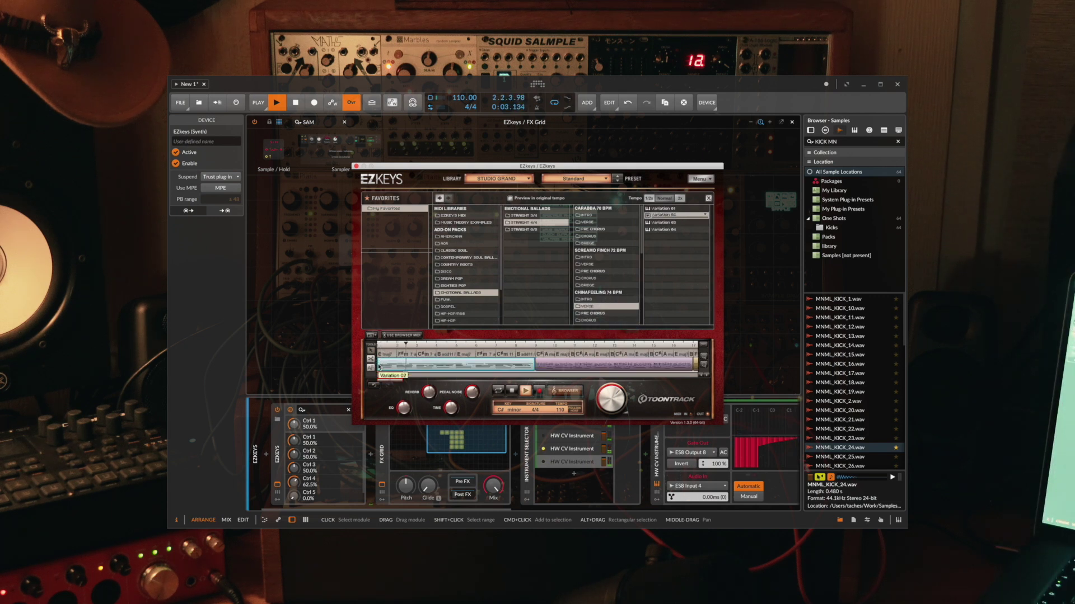
# Close EZkeys and insert an Arpeggiator right after it via an 'ARP' search.
pyautogui.click(356, 167)
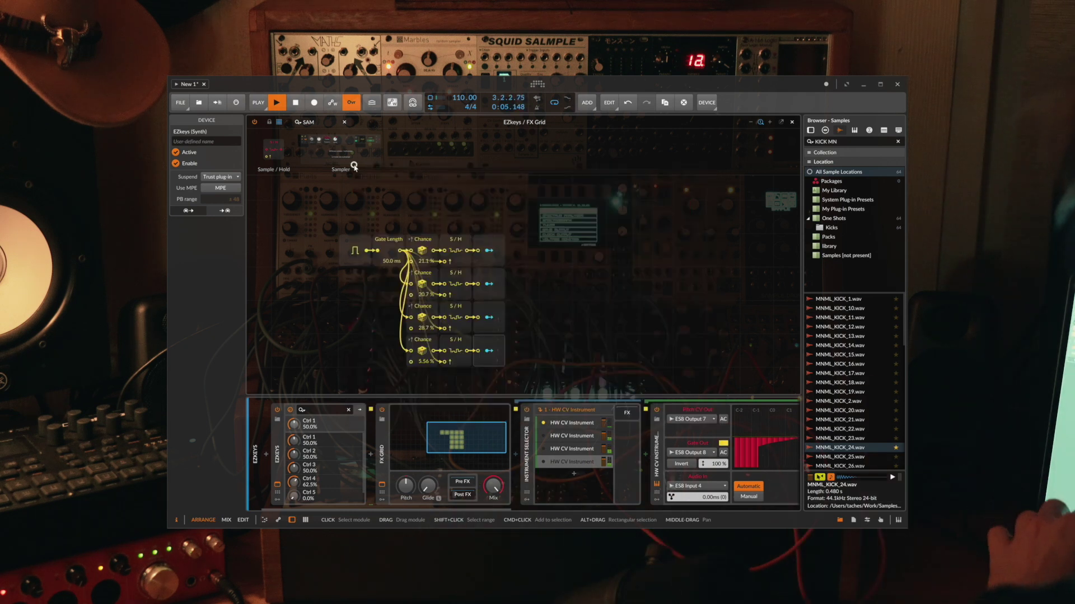
pyautogui.click(371, 454)
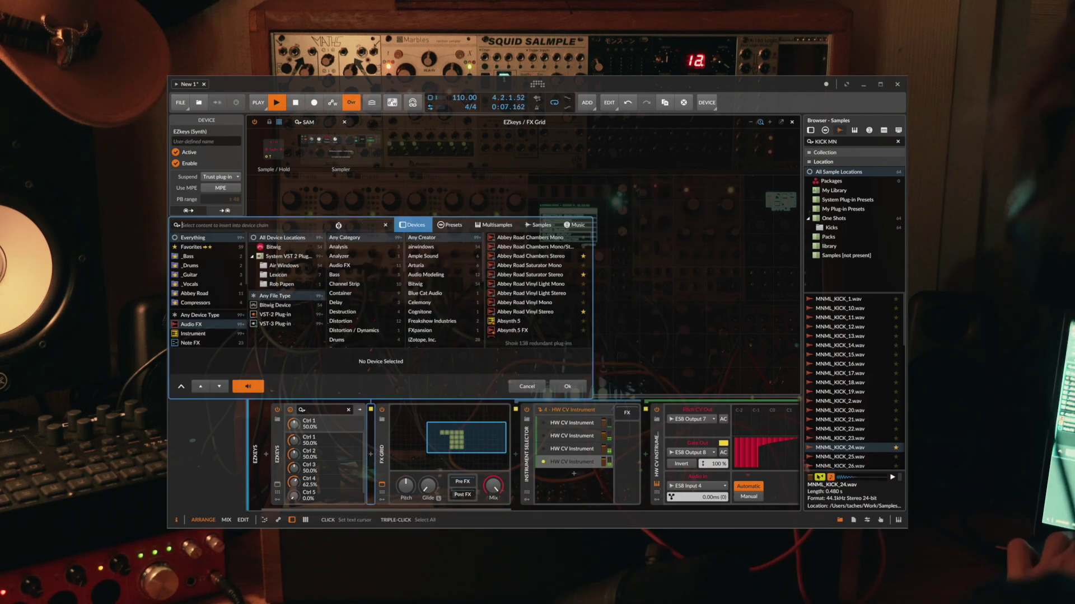
pyautogui.write('ARP')
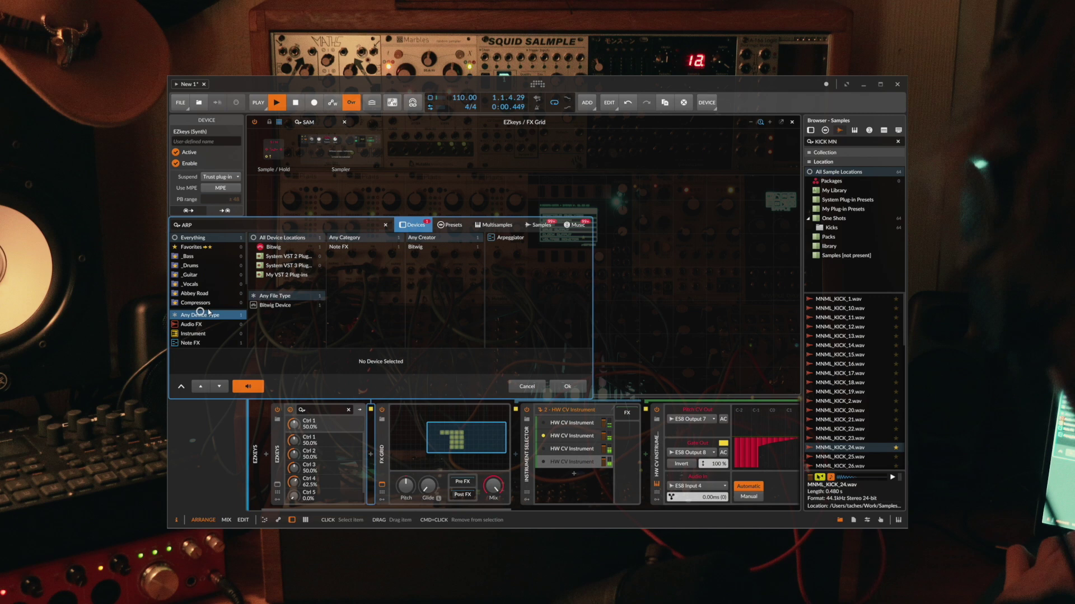
pyautogui.press('Return')
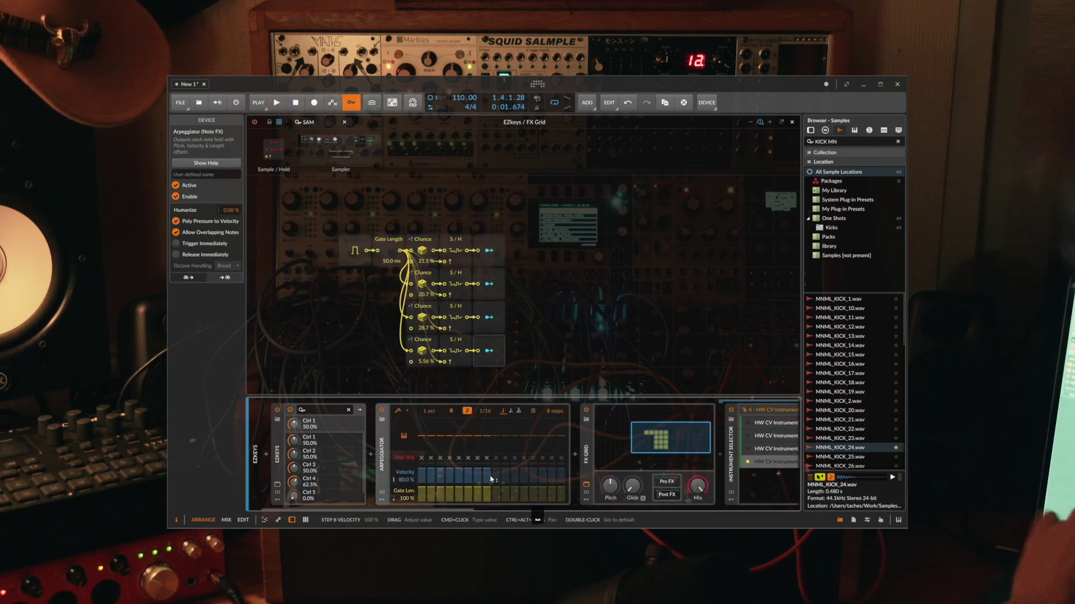
# Start playback, switch the arpeggio pattern mode and set step 3's gate length to 0.
pyautogui.press('space')
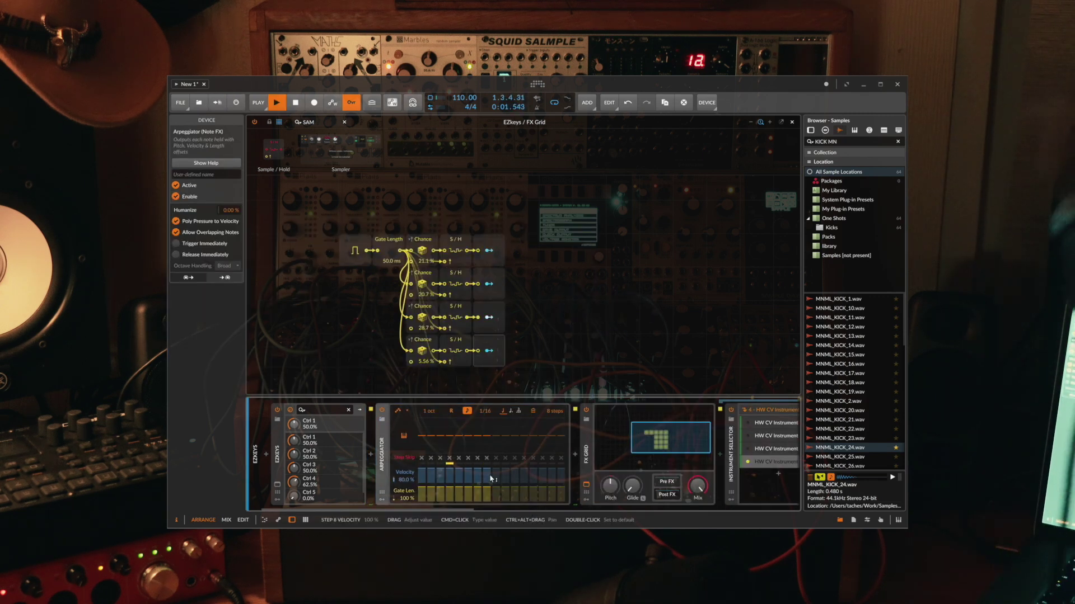
pyautogui.click(397, 413)
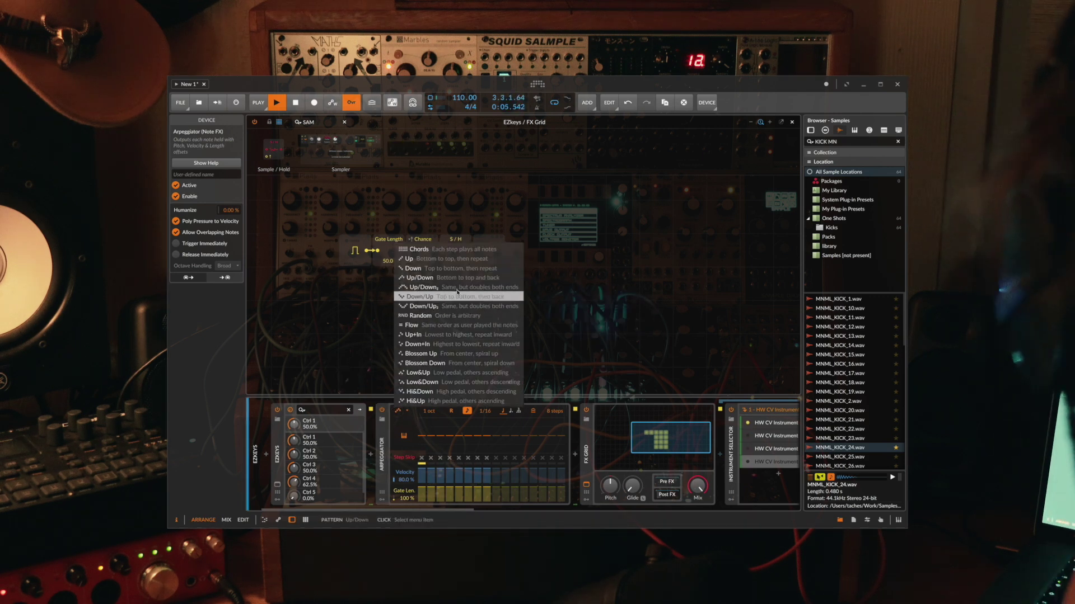
pyautogui.click(417, 287)
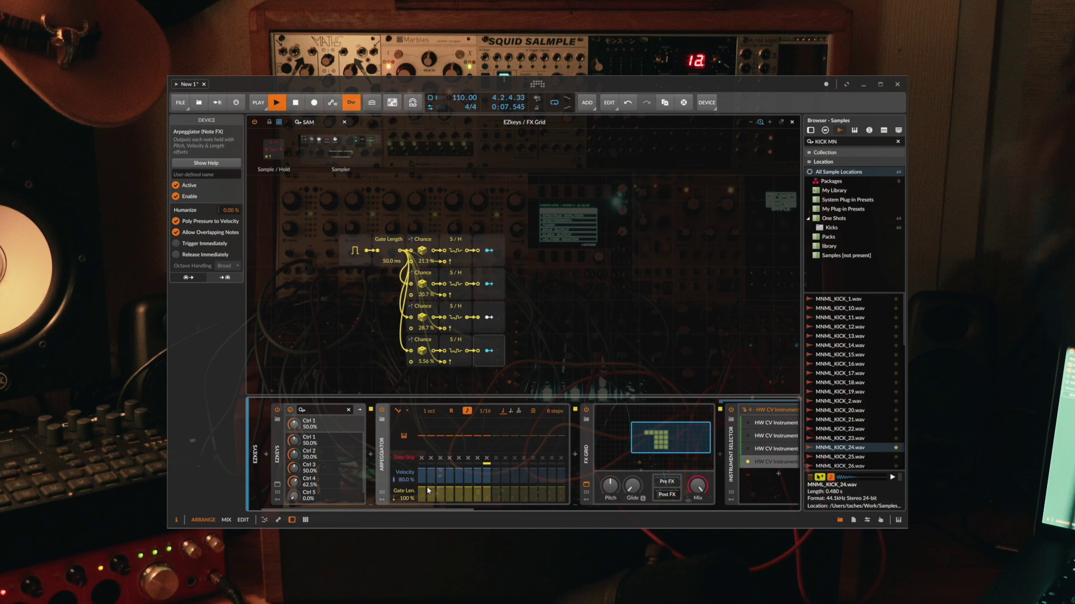
pyautogui.moveTo(437, 492); pyautogui.dragTo(440, 506)
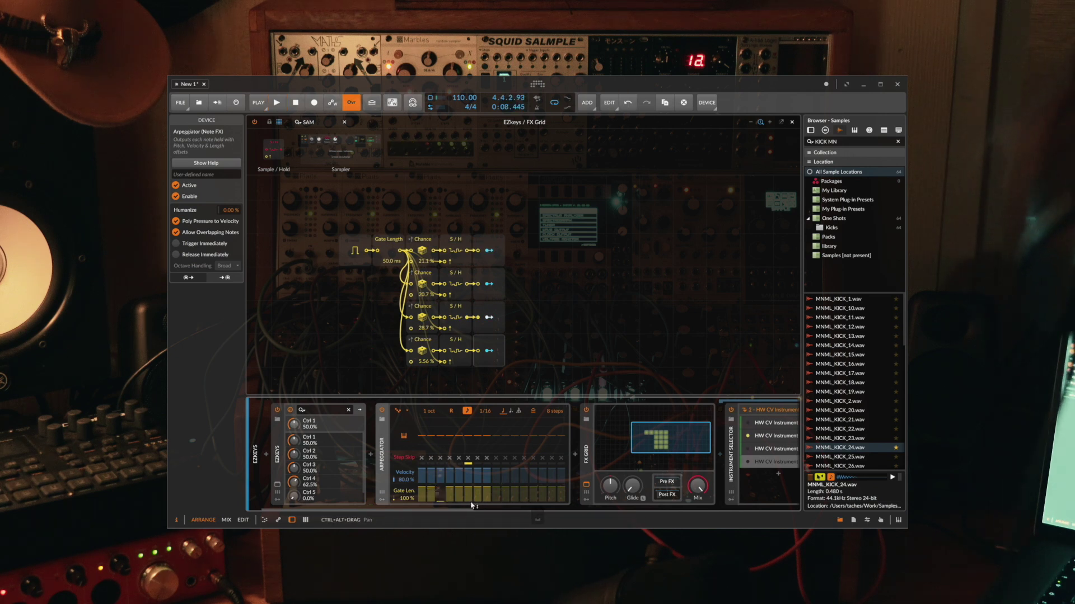